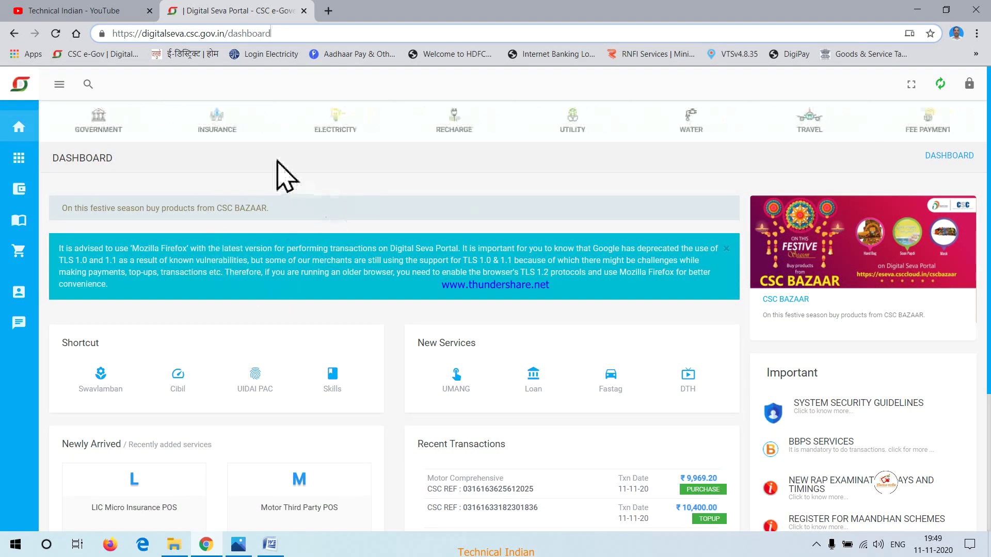
Go to Insurance > Motor Third Party and locate the SBI General Insurance card
{"action": "left_click", "coordinate": [216, 120]}
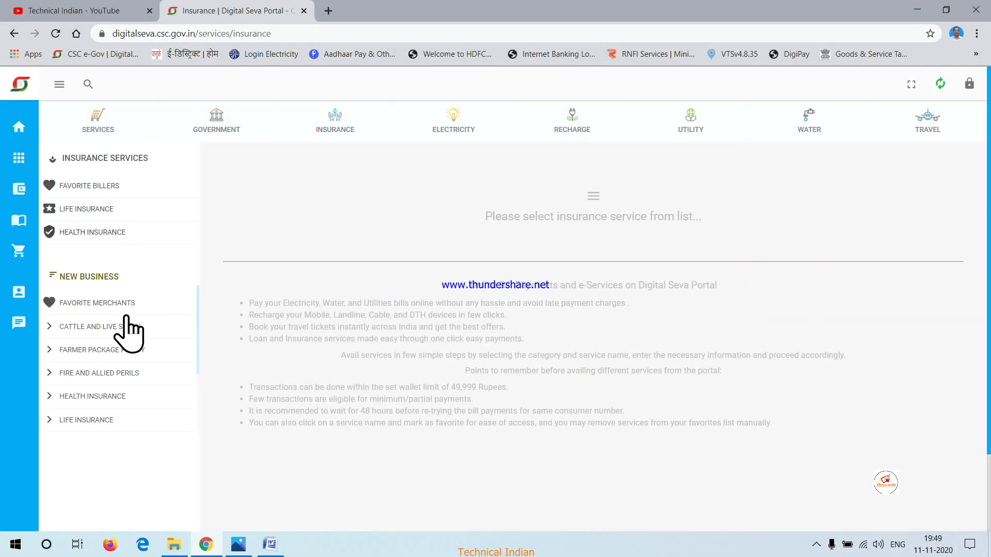
{"action": "scroll", "coordinate": [106, 326], "scroll_direction": "down", "scroll_amount": 2}
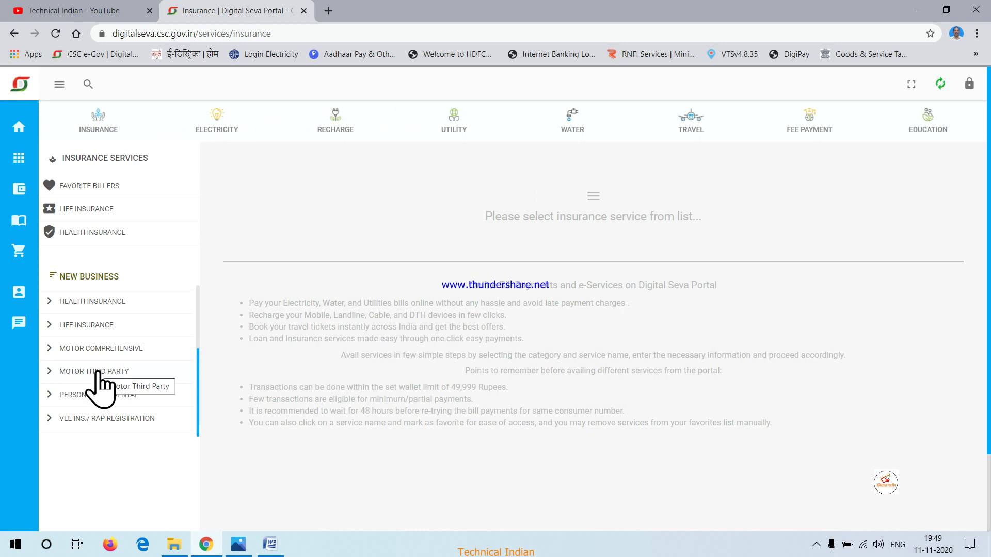
{"action": "left_click", "coordinate": [98, 372]}
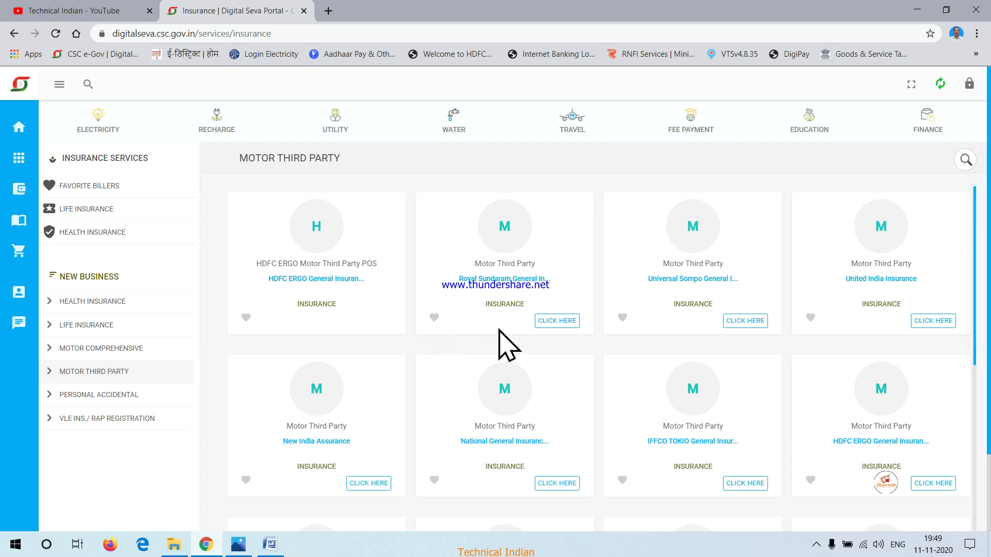
{"action": "scroll", "coordinate": [449, 300], "scroll_direction": "down", "scroll_amount": 10}
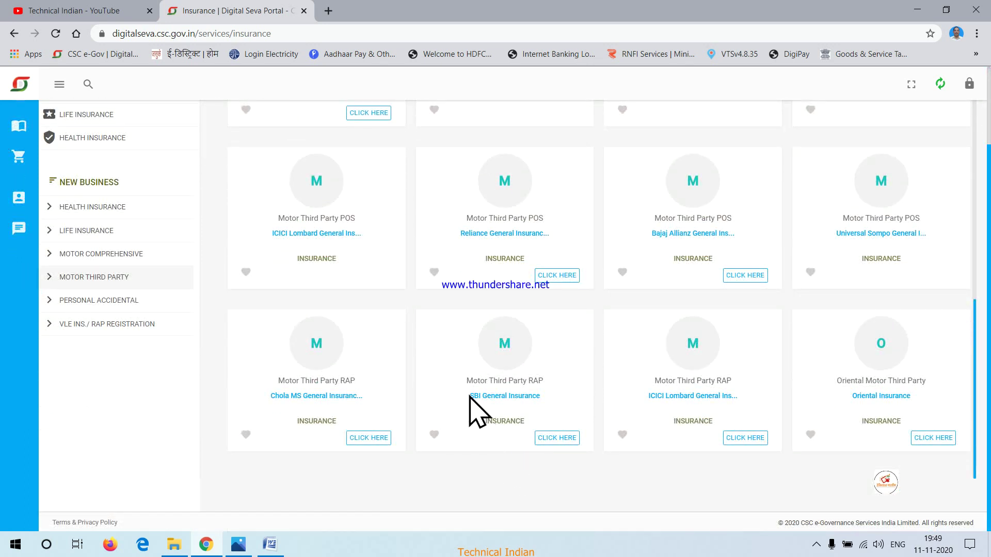
{"action": "left_click_drag", "start_coordinate": [471, 396], "coordinate": [542, 399]}
{"action": "left_click", "coordinate": [557, 397]}
Launch the SBI General Insurance service and view its Products list
{"action": "left_click", "coordinate": [554, 438]}
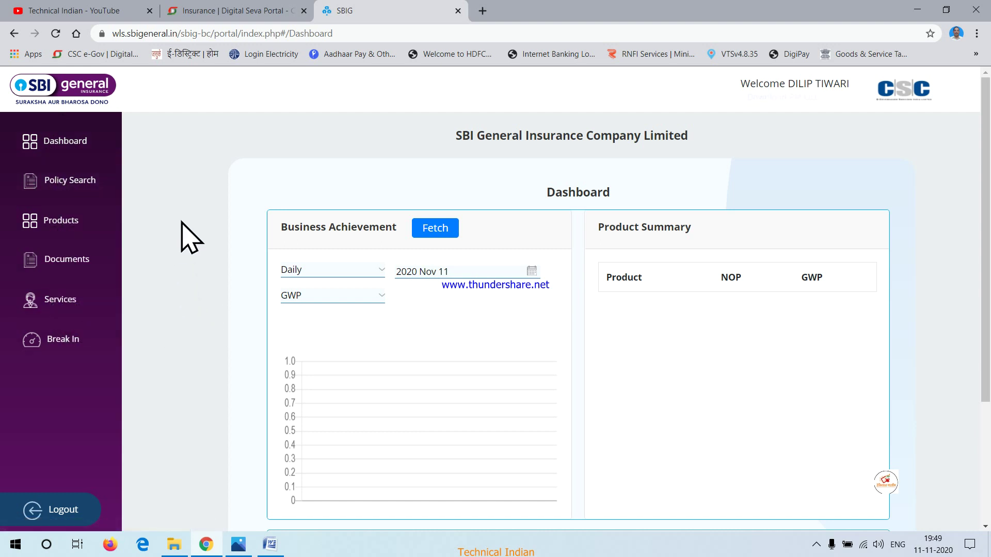
{"action": "left_click", "coordinate": [57, 218]}
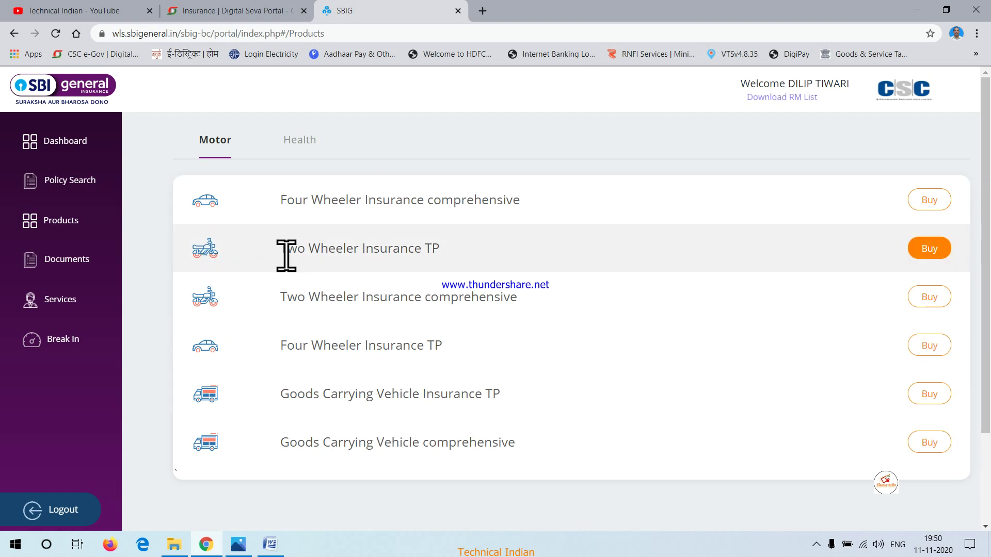
Start buying the Two Wheeler Insurance TP product
{"action": "left_click_drag", "start_coordinate": [282, 250], "coordinate": [448, 256]}
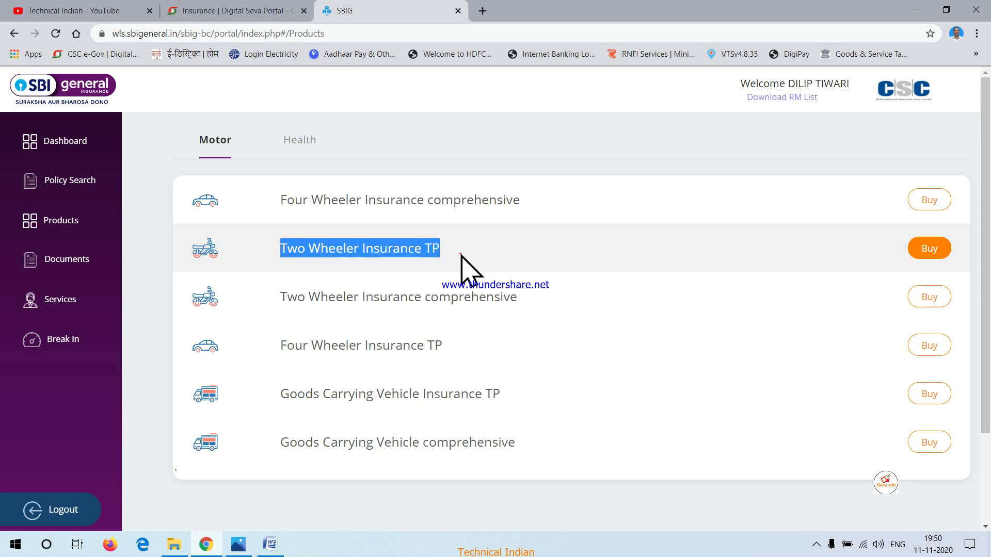
{"action": "left_click", "coordinate": [460, 252]}
{"action": "double_click", "coordinate": [433, 249]}
{"action": "left_click", "coordinate": [462, 253]}
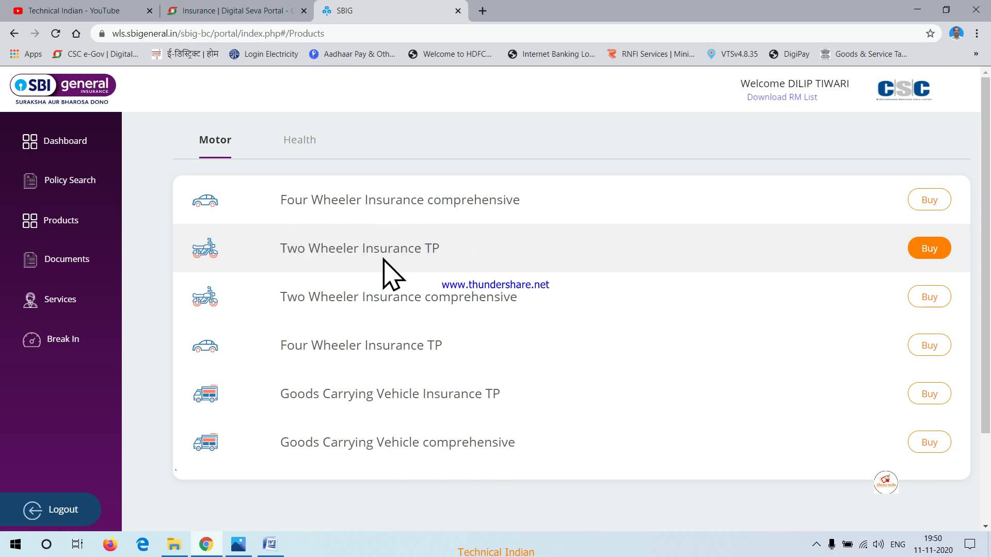
{"action": "left_click", "coordinate": [924, 254]}
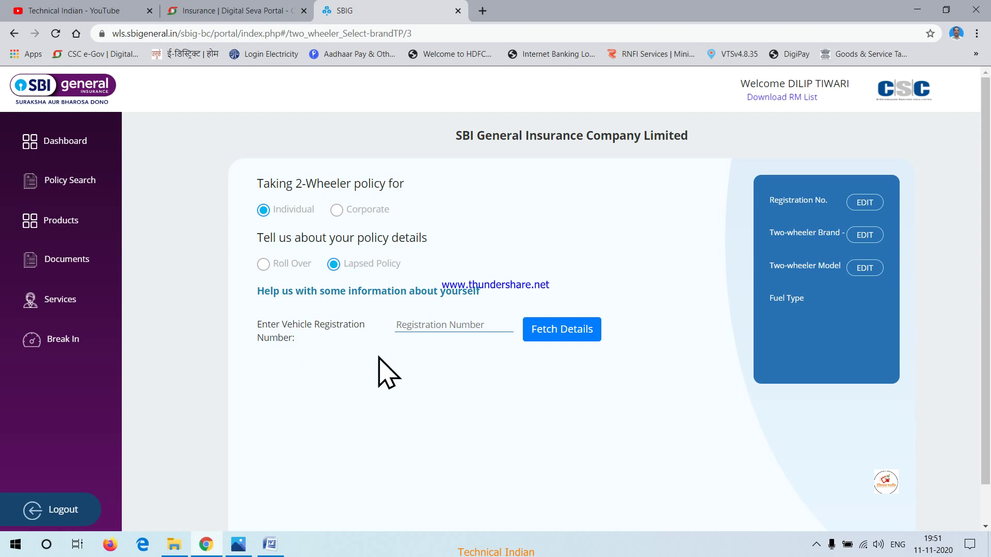
{"action": "left_click", "coordinate": [405, 321]}
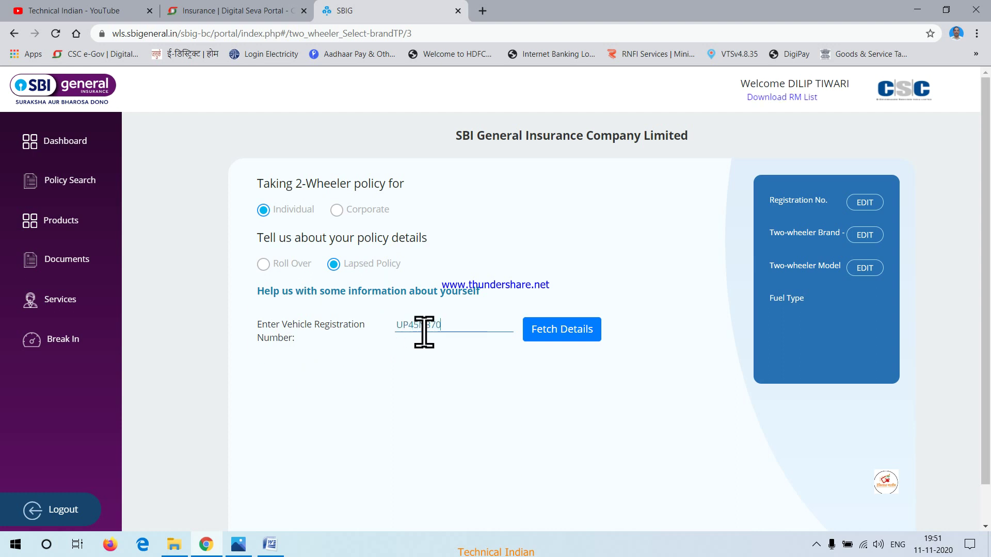
{"action": "left_click", "coordinate": [550, 330]}
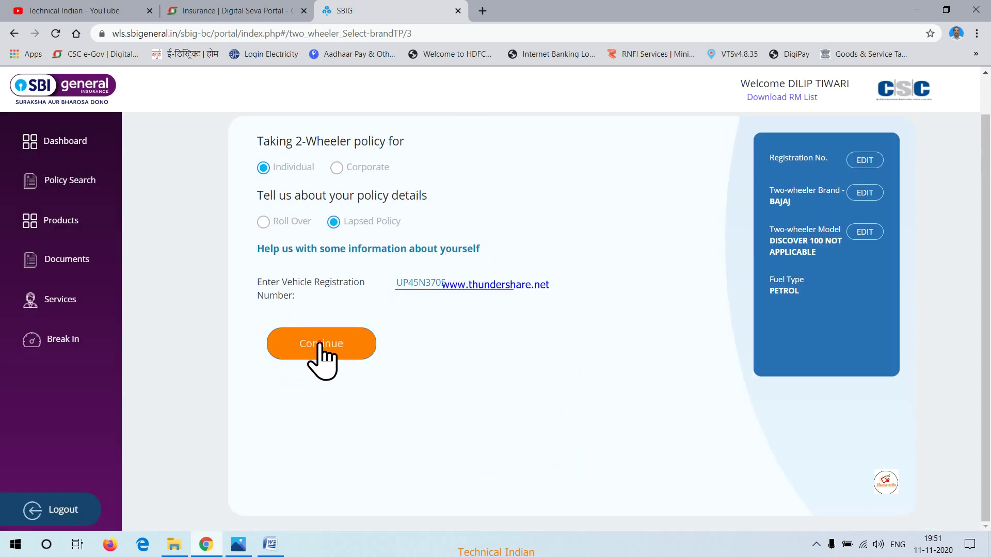
{"action": "left_click", "coordinate": [321, 344]}
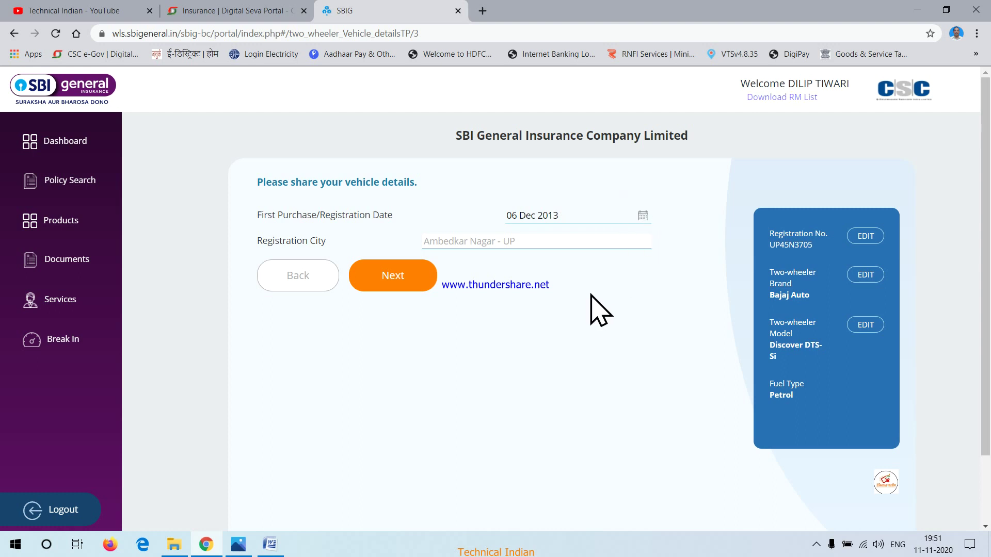
Advance to third-party coverage and review the ₹752, ₹375 and ₹1330 premium figures
{"action": "left_click", "coordinate": [397, 278]}
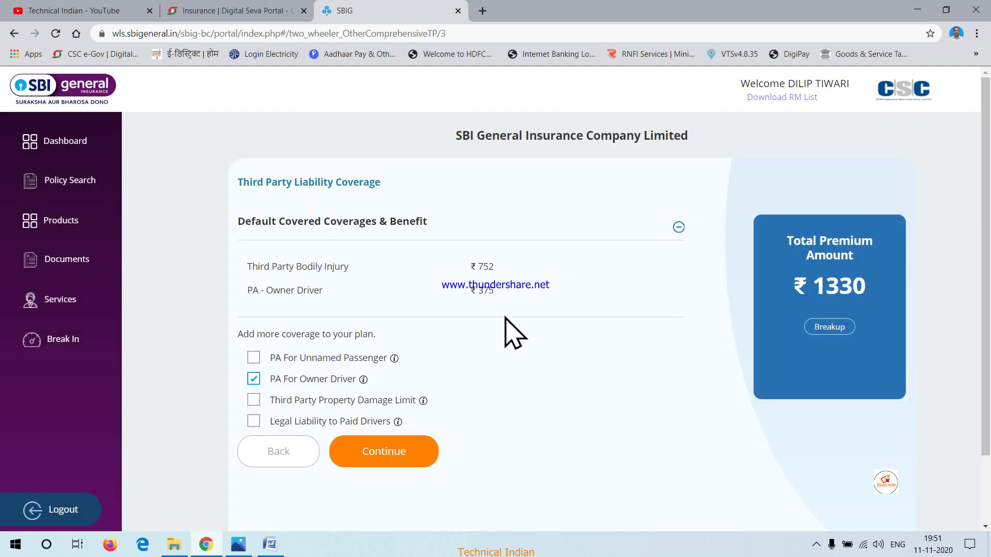
{"action": "scroll", "coordinate": [508, 325], "scroll_direction": "down", "scroll_amount": 1}
{"action": "scroll", "coordinate": [509, 325], "scroll_direction": "up", "scroll_amount": 1}
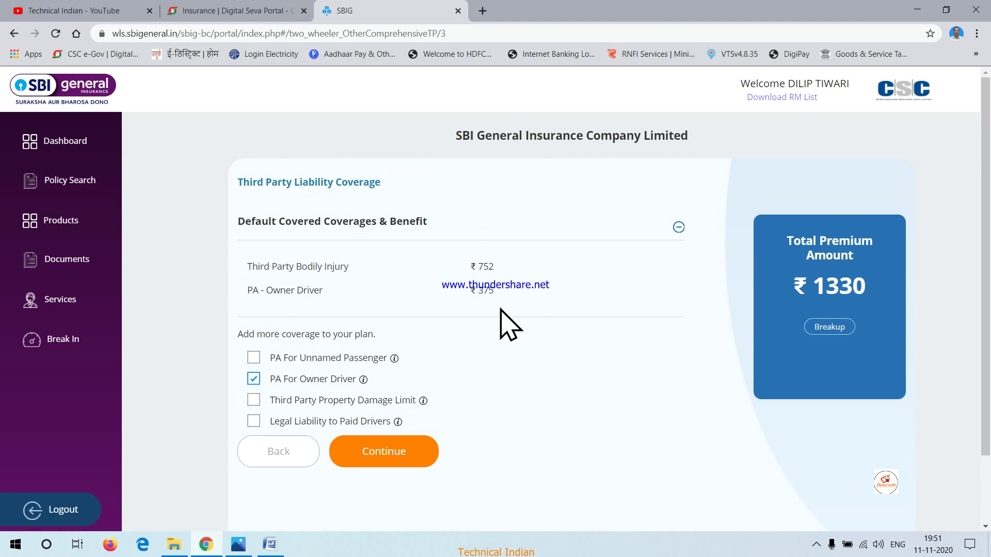
{"action": "left_click_drag", "start_coordinate": [463, 271], "coordinate": [531, 294]}
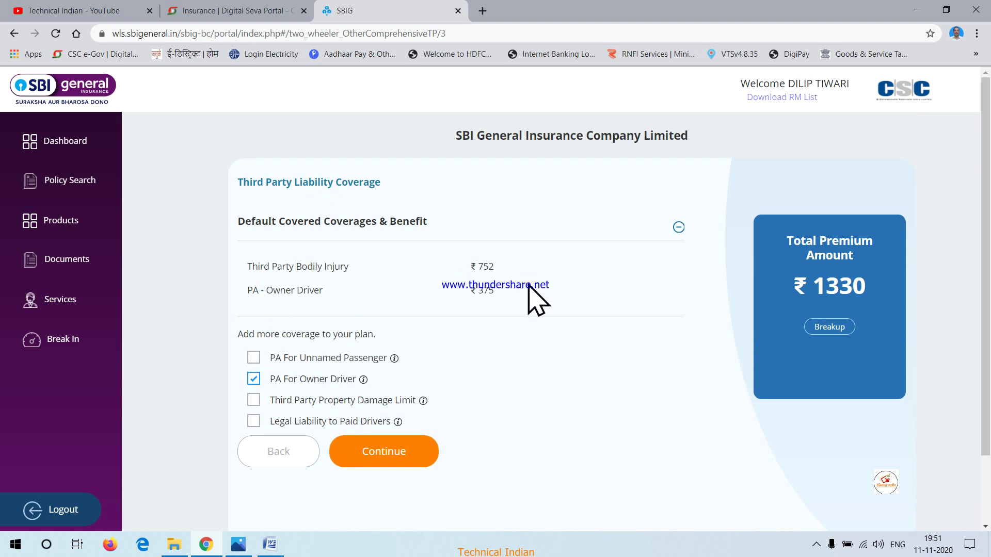
{"action": "left_click_drag", "start_coordinate": [467, 268], "coordinate": [491, 261]}
{"action": "left_click", "coordinate": [562, 277]}
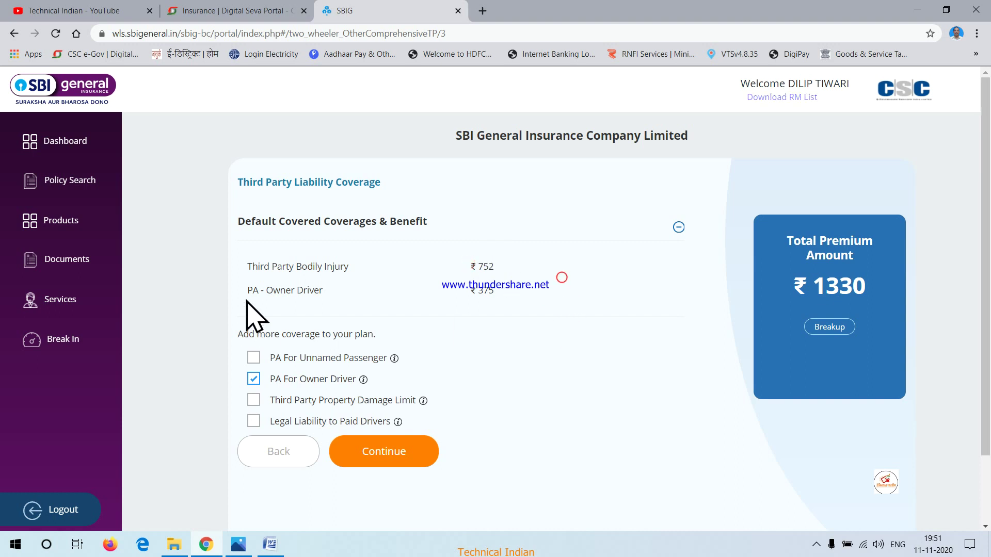
{"action": "left_click_drag", "start_coordinate": [465, 293], "coordinate": [518, 294]}
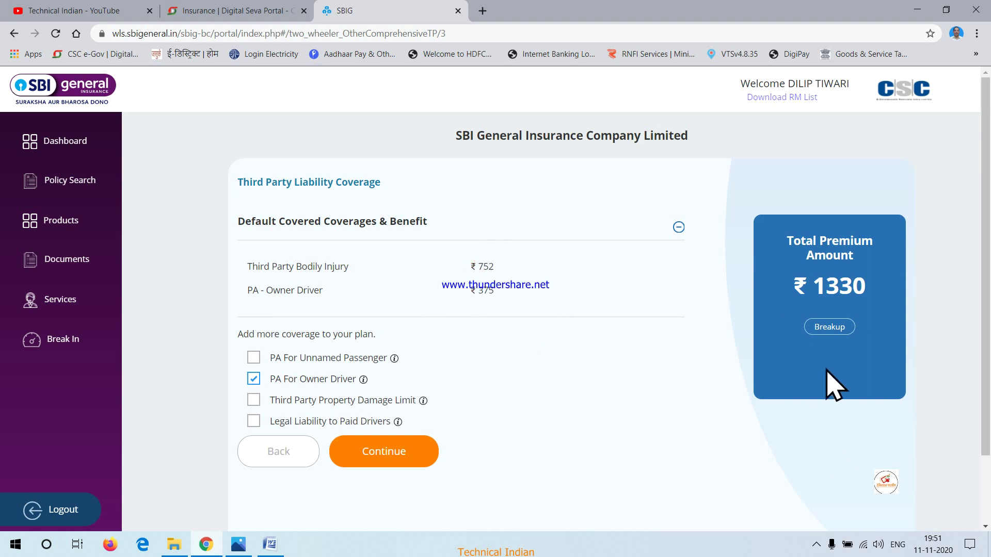
{"action": "left_click_drag", "start_coordinate": [798, 284], "coordinate": [874, 294]}
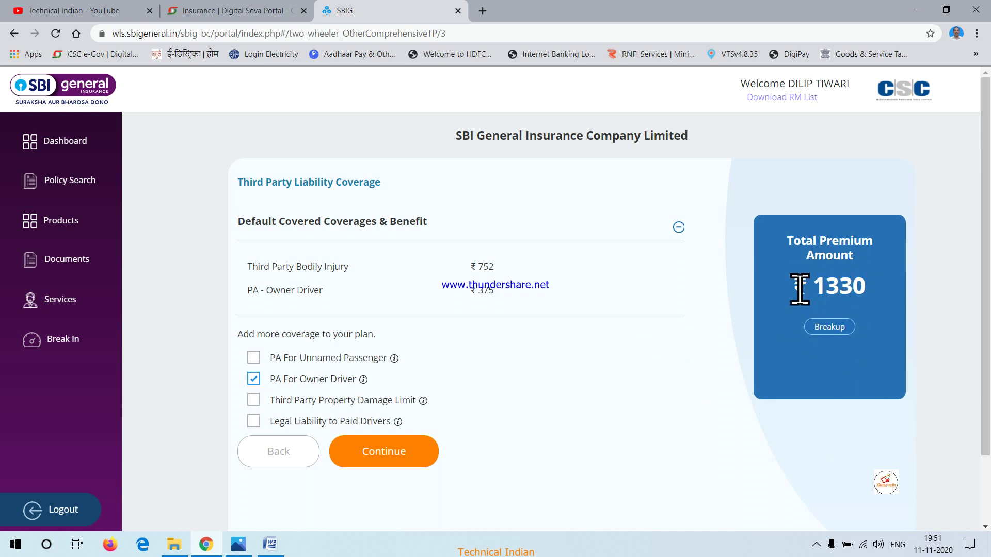
{"action": "mouse_move", "coordinate": [364, 380]}
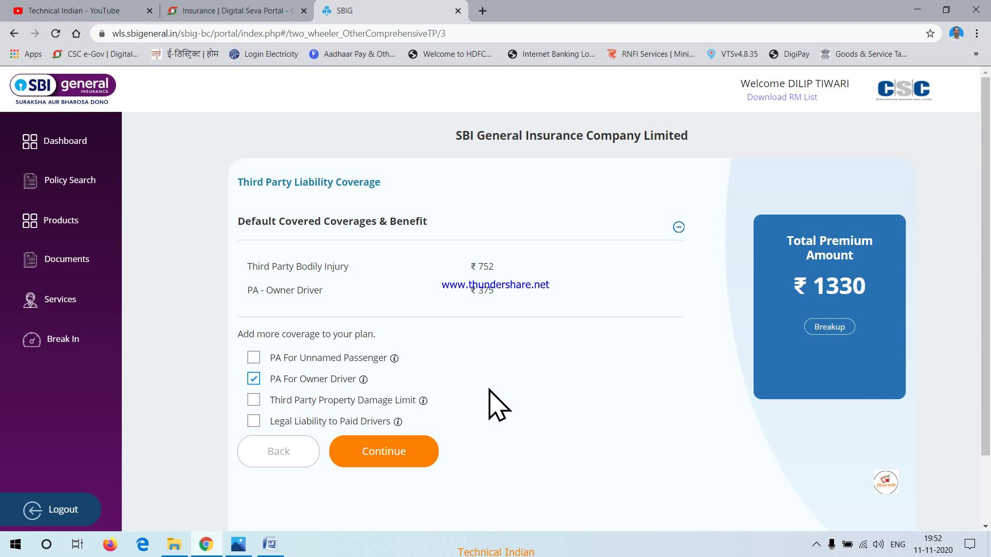
Drop PA For Owner Driver, acknowledge the IRDAI notice, and recalculate to ₹887
{"action": "left_click", "coordinate": [254, 379]}
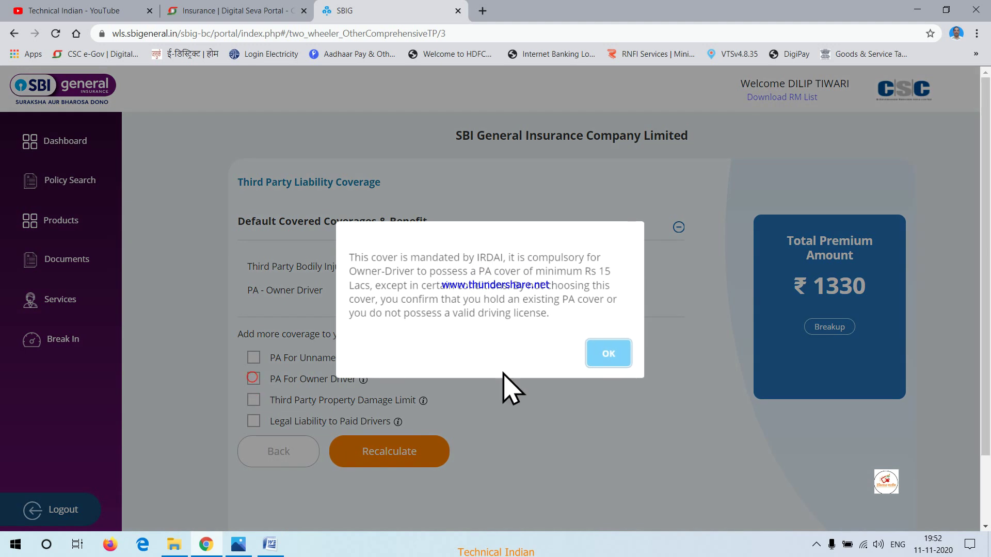
{"action": "left_click", "coordinate": [609, 356]}
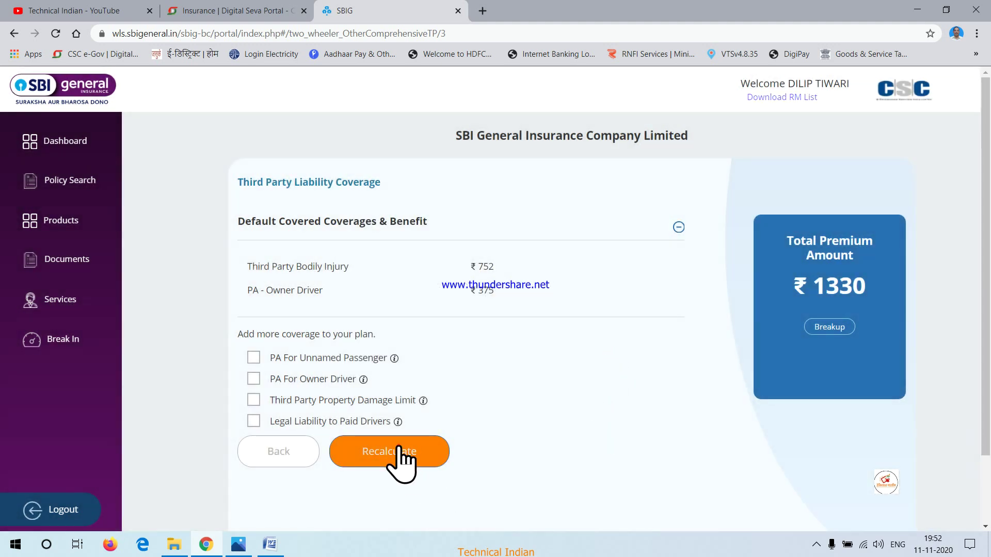
{"action": "left_click", "coordinate": [402, 462]}
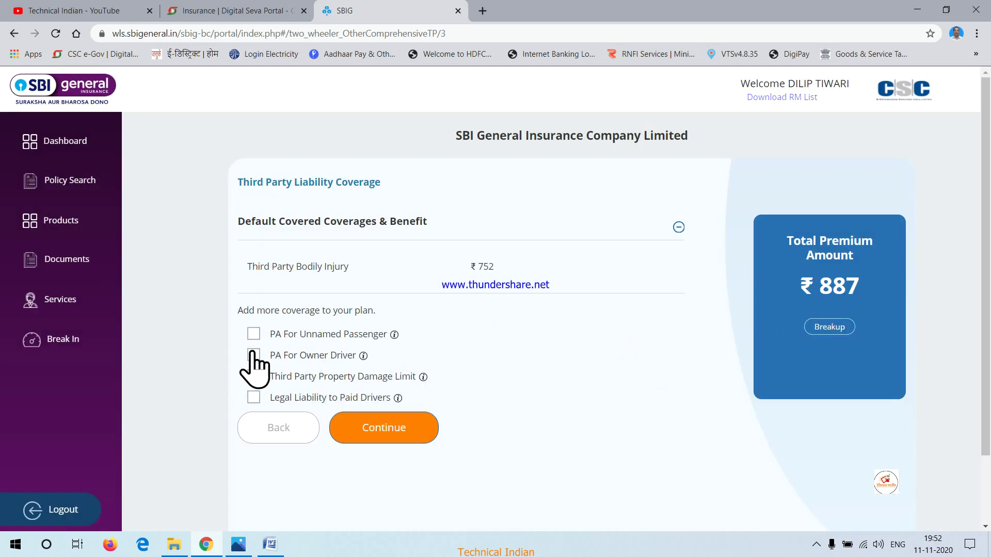
{"action": "mouse_move", "coordinate": [365, 355]}
{"action": "left_click_drag", "start_coordinate": [795, 291], "coordinate": [868, 295]}
Restore PA For Owner Driver cover and recalculate the total back to ₹1330
{"action": "left_click", "coordinate": [255, 354]}
{"action": "left_click", "coordinate": [414, 439]}
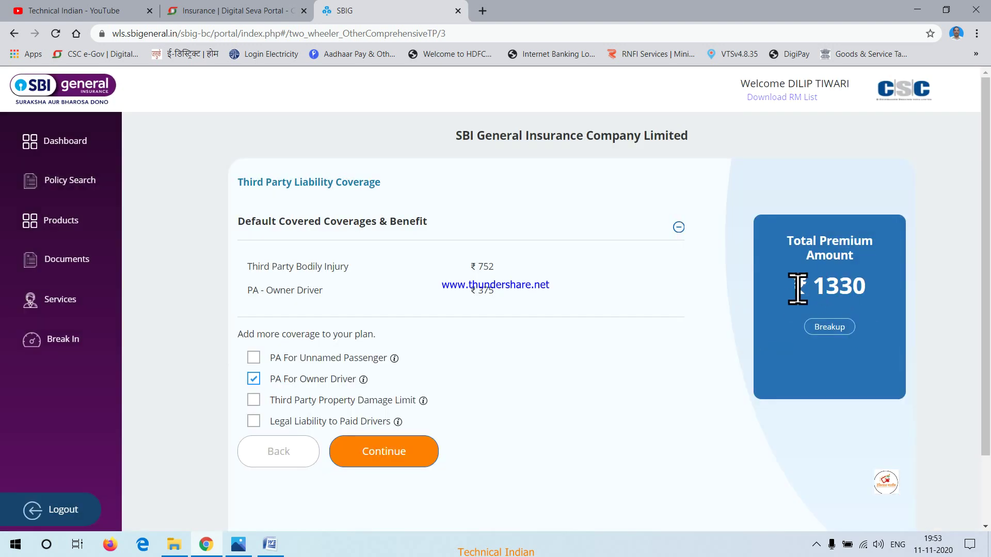
{"action": "triple_click", "coordinate": [843, 287]}
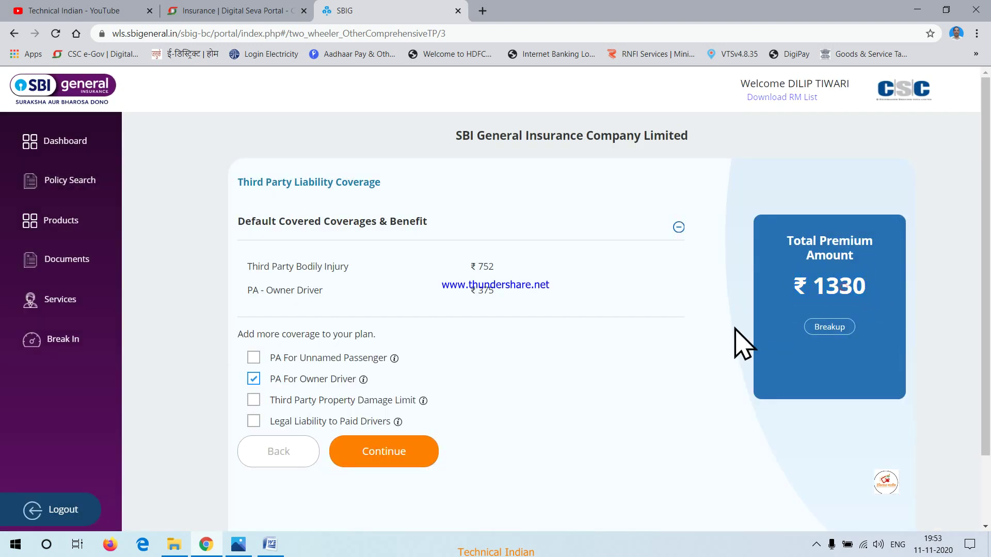
Reach vehicle verification, review the prefilled vehicle numbers, and return via the coverage page
{"action": "left_click", "coordinate": [384, 454]}
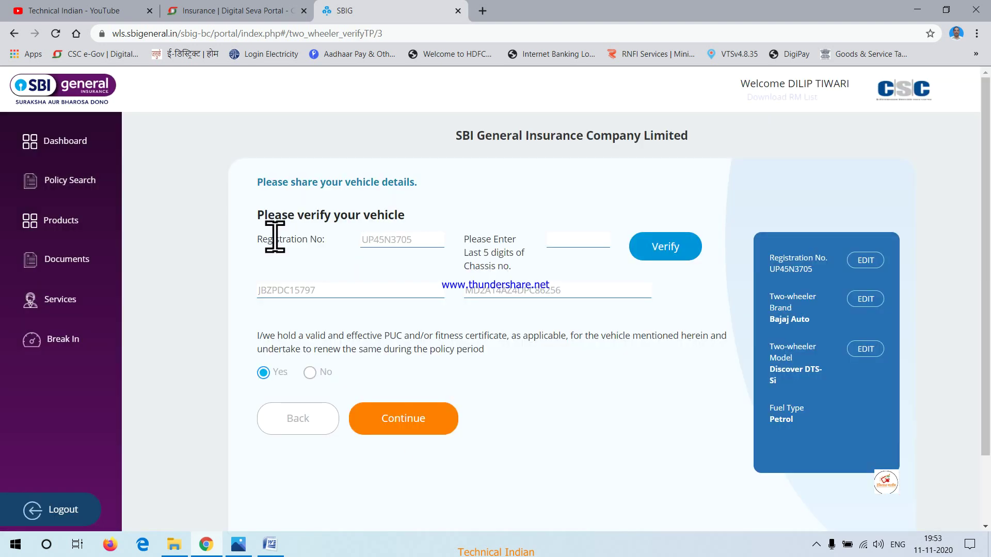
{"action": "left_click_drag", "start_coordinate": [260, 289], "coordinate": [391, 289]}
{"action": "left_click", "coordinate": [392, 290]}
{"action": "left_click_drag", "start_coordinate": [460, 294], "coordinate": [593, 289]}
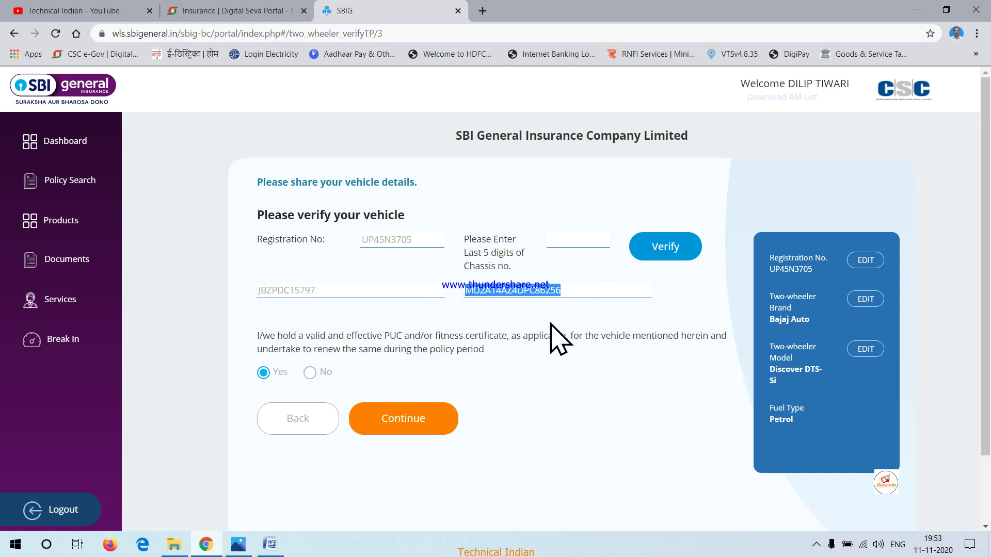
{"action": "left_click", "coordinate": [561, 307]}
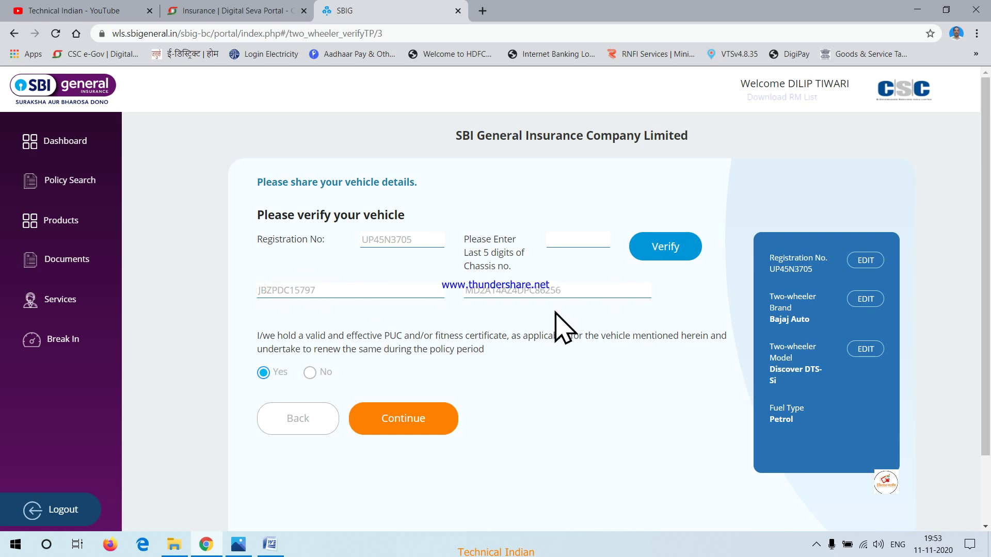
{"action": "left_click", "coordinate": [421, 415]}
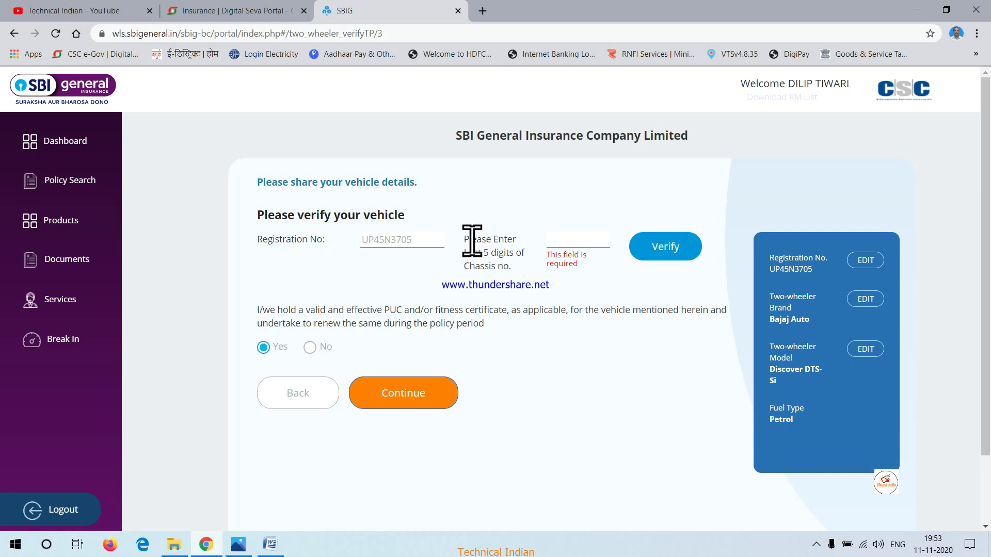
{"action": "left_click", "coordinate": [555, 237]}
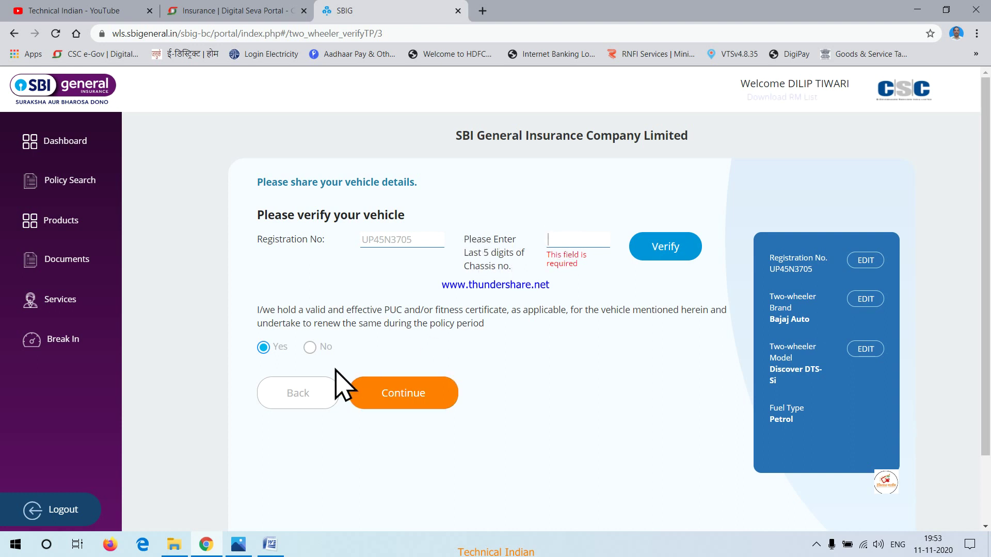
{"action": "left_click", "coordinate": [318, 395]}
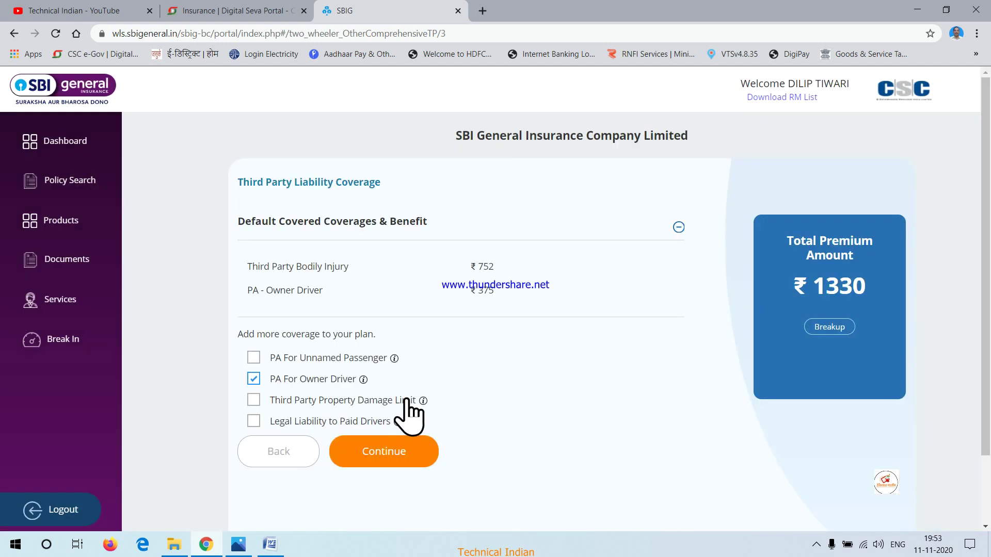
{"action": "left_click", "coordinate": [393, 455]}
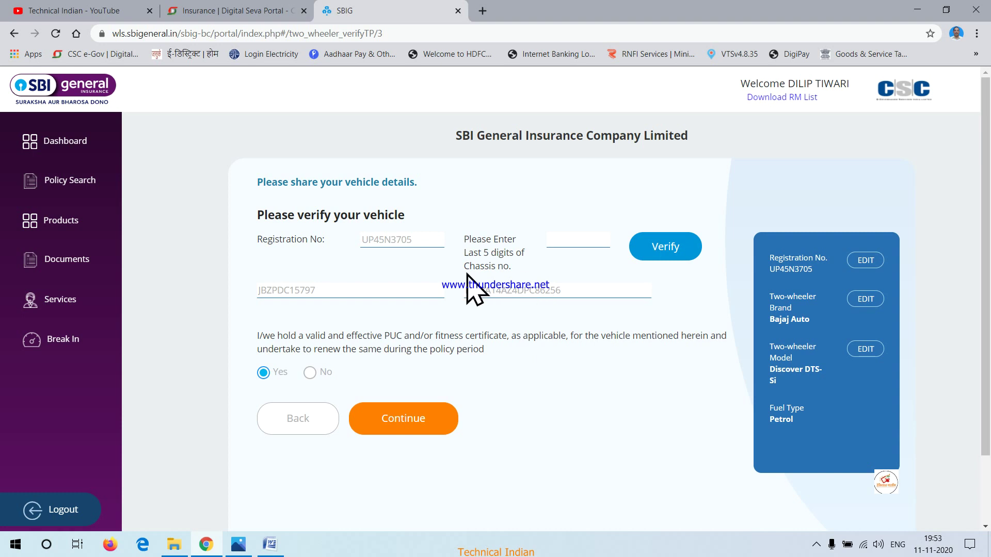
Verify the chassis with last digits 86556, keep PUC as Yes, and submit
{"action": "left_click", "coordinate": [555, 241]}
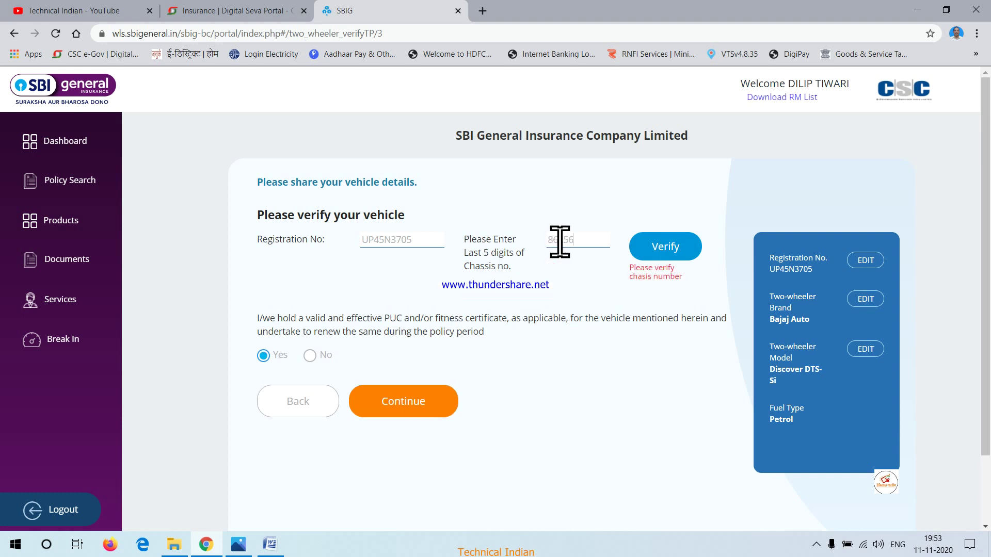
{"action": "left_click", "coordinate": [656, 248]}
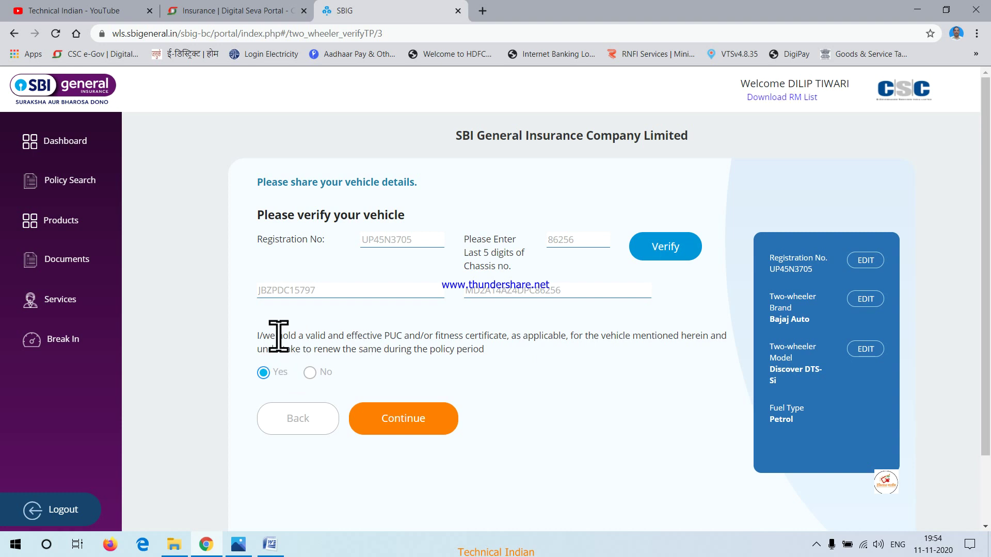
{"action": "left_click_drag", "start_coordinate": [259, 337], "coordinate": [413, 339]}
{"action": "left_click", "coordinate": [490, 364]}
{"action": "left_click", "coordinate": [427, 420]}
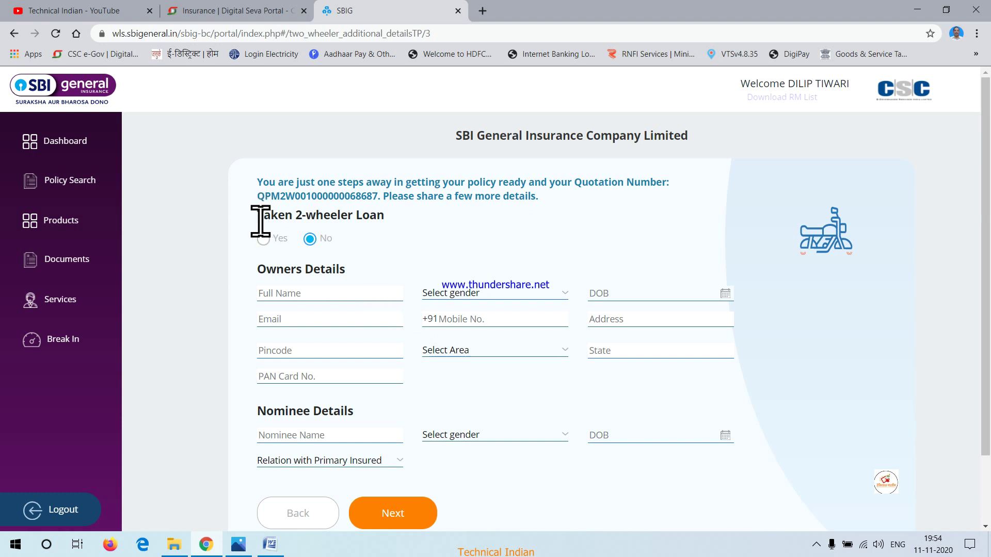
Answer No to the Taken 2-wheeler Loan question
{"action": "left_click_drag", "start_coordinate": [258, 220], "coordinate": [403, 218]}
{"action": "left_click", "coordinate": [399, 234]}
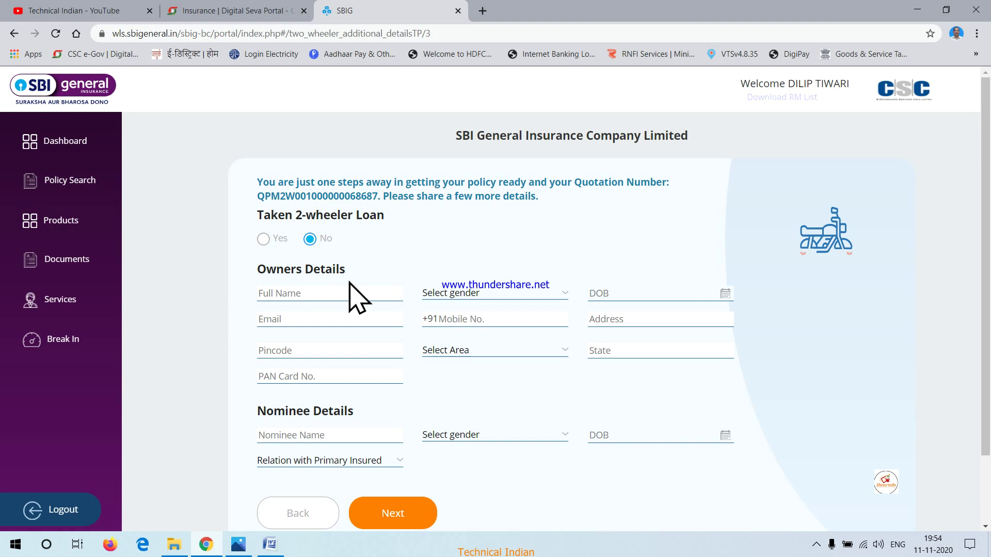
{"action": "left_click", "coordinate": [262, 239]}
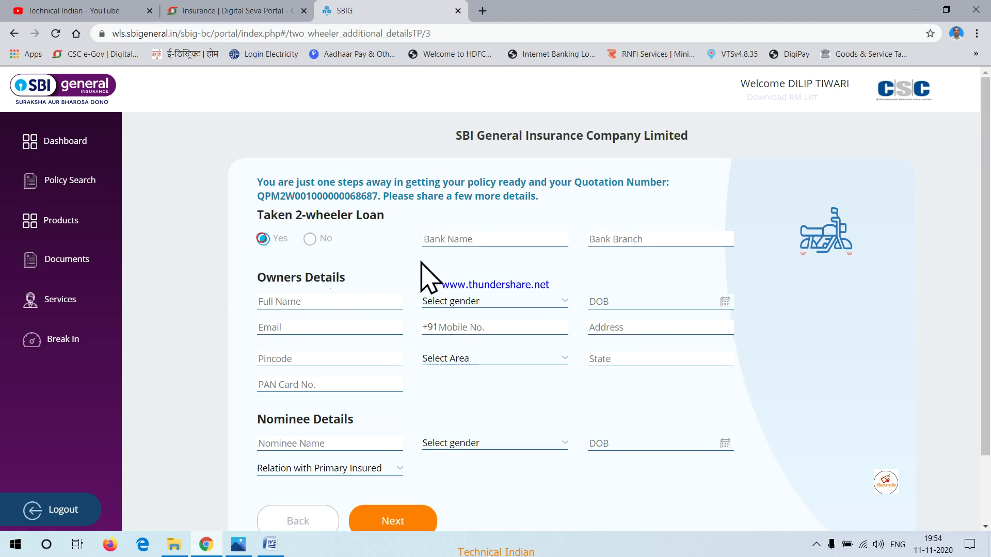
{"action": "left_click", "coordinate": [448, 241]}
{"action": "left_click", "coordinate": [611, 239]}
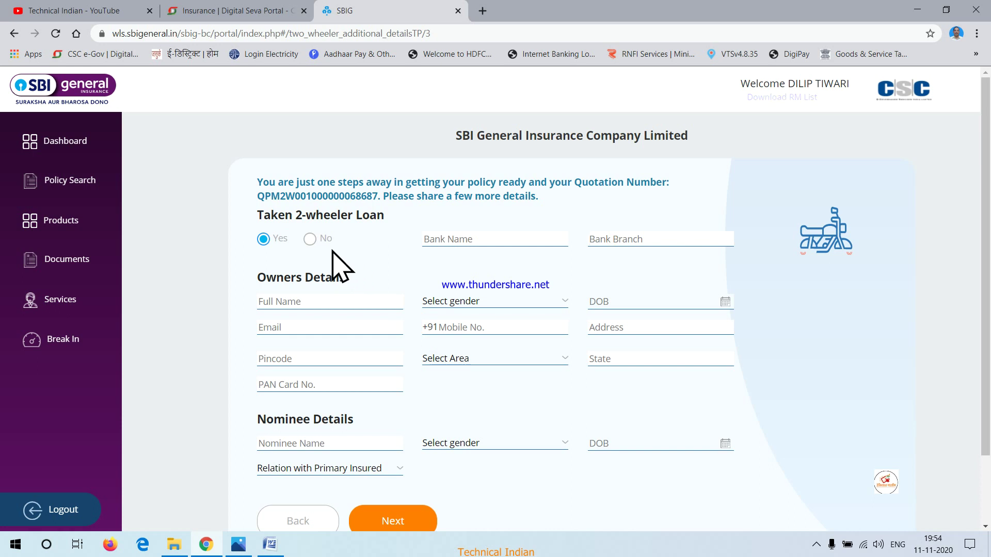
{"action": "left_click", "coordinate": [310, 240]}
Enter the owner name 'test', gender Male, and birth date on the 10th in 1992
{"action": "left_click", "coordinate": [308, 290]}
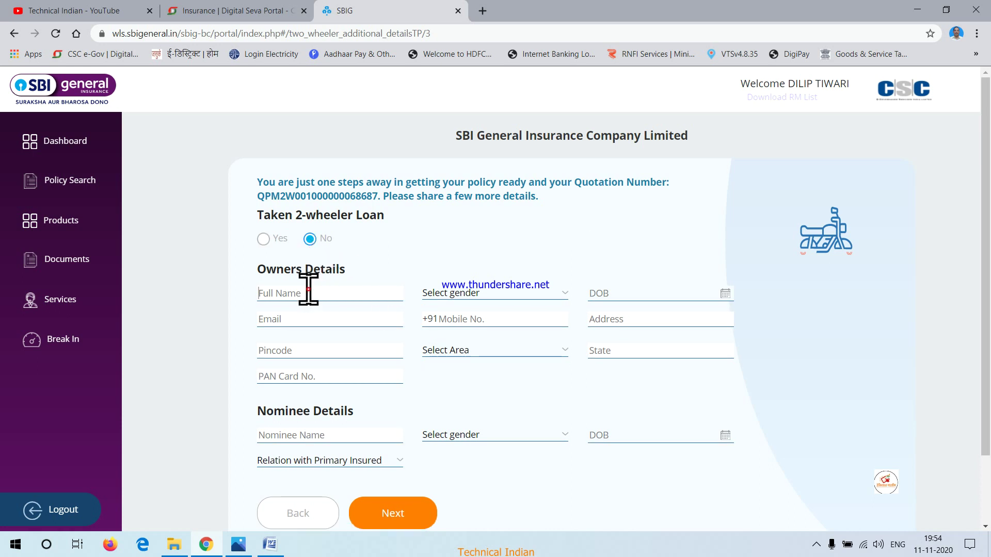
{"action": "type", "text": "test test"}
{"action": "left_click", "coordinate": [444, 295]}
{"action": "left_click", "coordinate": [441, 319]}
{"action": "left_click", "coordinate": [600, 292]}
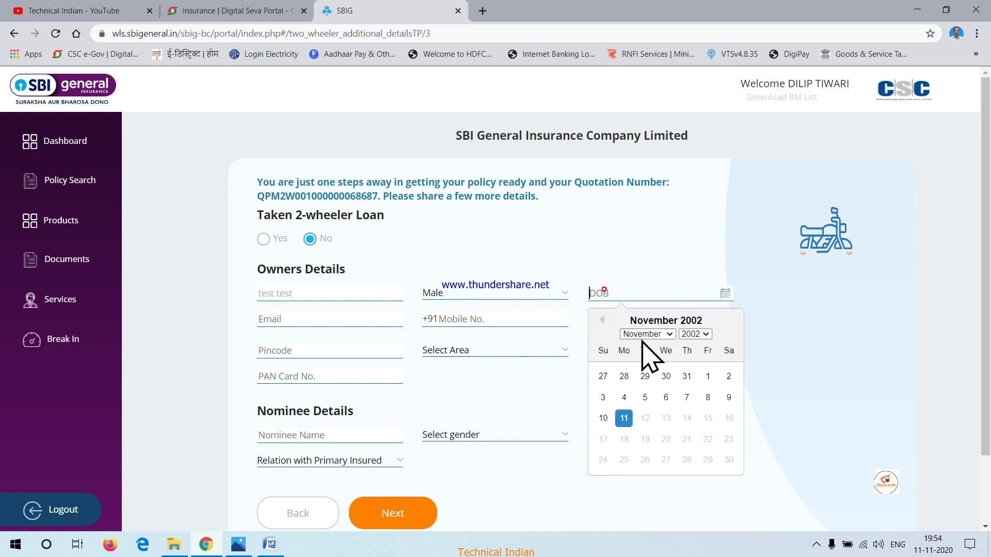
{"action": "left_click", "coordinate": [687, 333]}
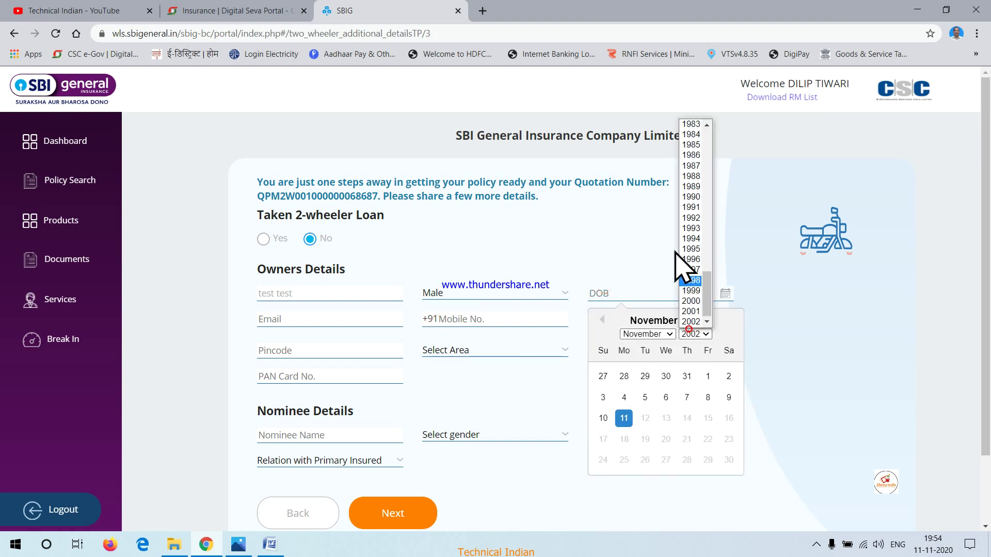
{"action": "left_click", "coordinate": [696, 222]}
{"action": "left_click", "coordinate": [645, 401]}
Fill the owner's e-mail, mobile number, address and pincode, and choose the area
{"action": "left_click", "coordinate": [316, 323]}
{"action": "left_click", "coordinate": [458, 322]}
{"action": "type", "text": "test@test"}
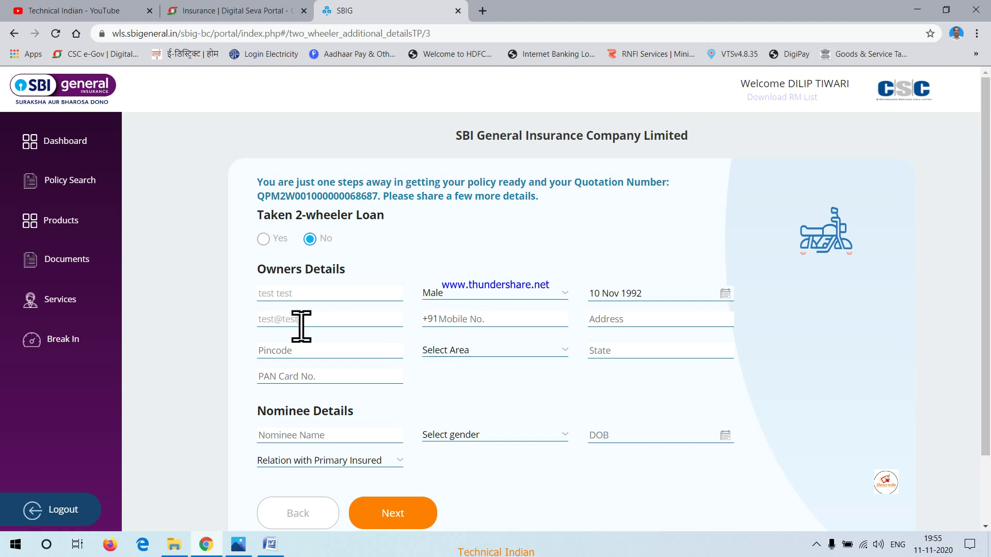
{"action": "type", "text": "9999999999"}
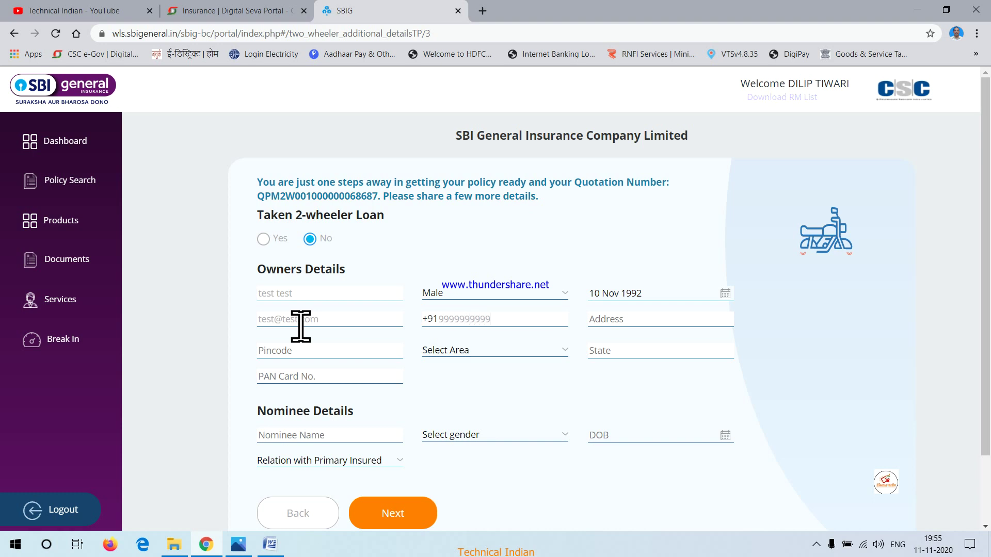
{"action": "left_click", "coordinate": [617, 320]}
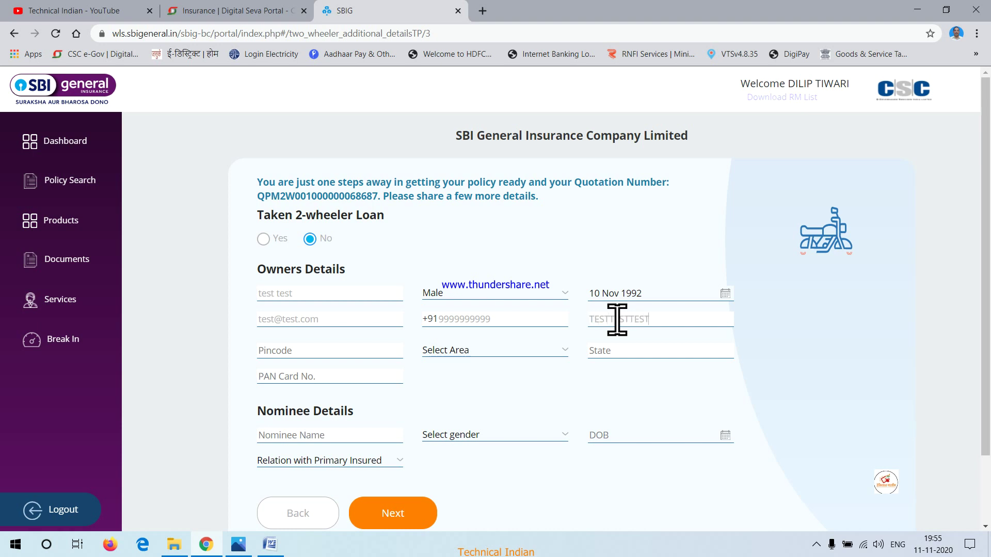
{"action": "left_click", "coordinate": [355, 344]}
{"action": "type", "text": "224147"}
{"action": "left_click", "coordinate": [465, 347]}
{"action": "left_click", "coordinate": [467, 272]}
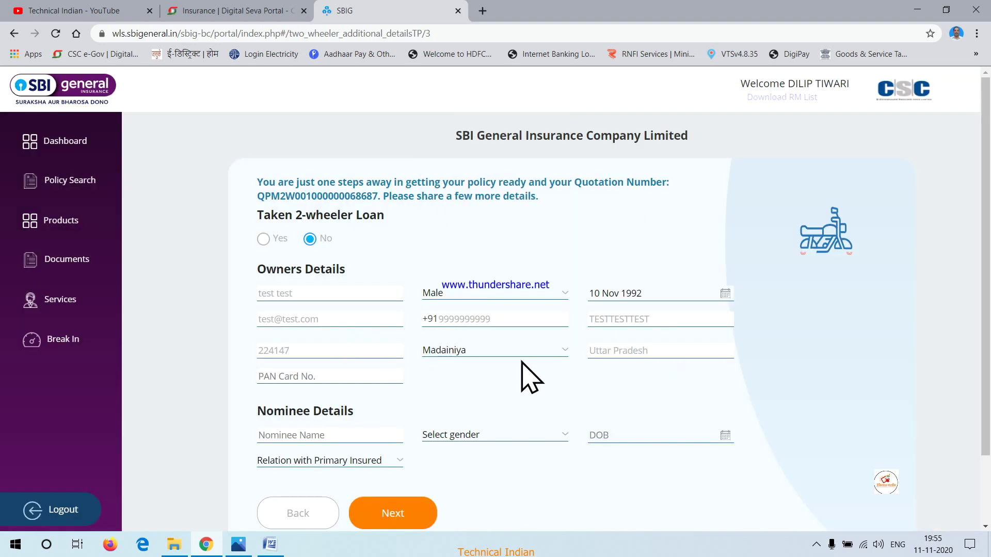
{"action": "scroll", "coordinate": [262, 341], "scroll_direction": "down", "scroll_amount": 1}
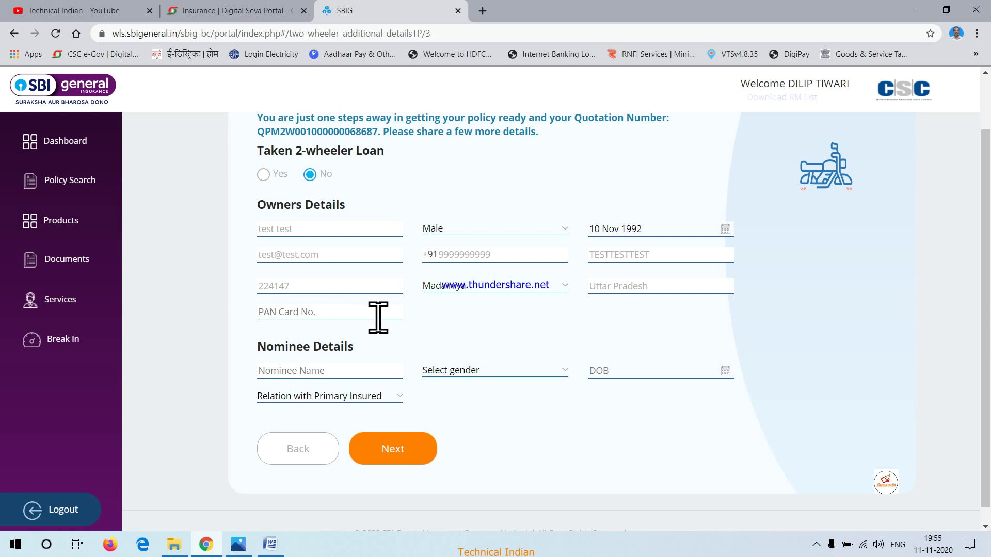
Enter the nominee name 'TEST' with gender Female
{"action": "left_click", "coordinate": [274, 375]}
{"action": "type", "text": "TESTING"}
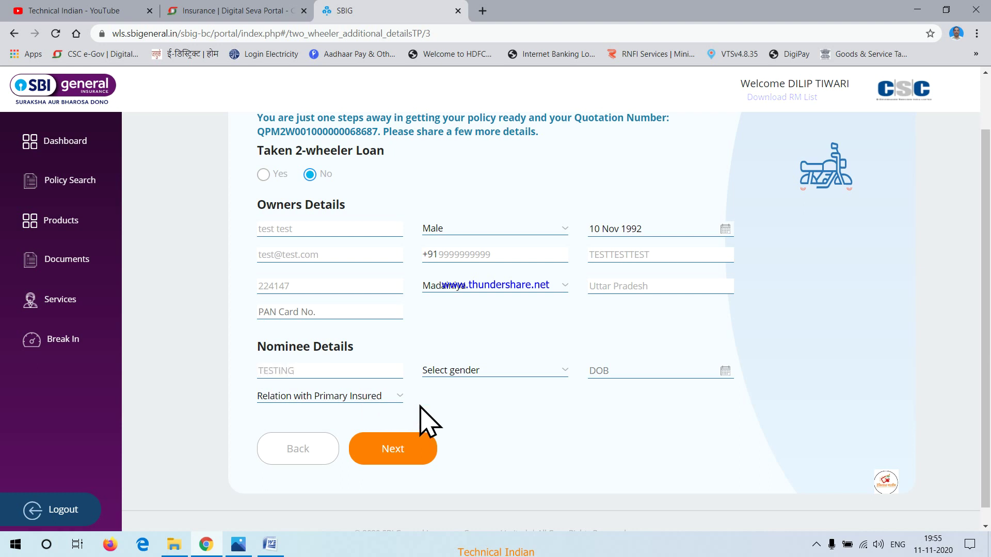
{"action": "left_click", "coordinate": [446, 409]}
{"action": "left_click", "coordinate": [621, 370]}
{"action": "left_click", "coordinate": [695, 190]}
{"action": "left_click", "coordinate": [691, 247]}
{"action": "left_click", "coordinate": [640, 191]}
{"action": "left_click", "coordinate": [631, 232]}
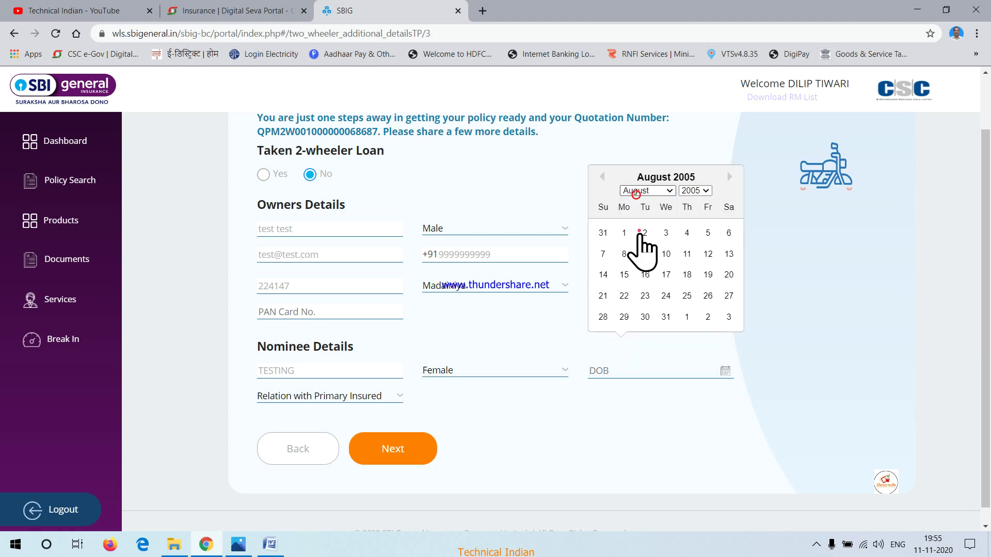
{"action": "left_click", "coordinate": [645, 254]}
{"action": "scroll", "coordinate": [454, 382], "scroll_direction": "down", "scroll_amount": 2}
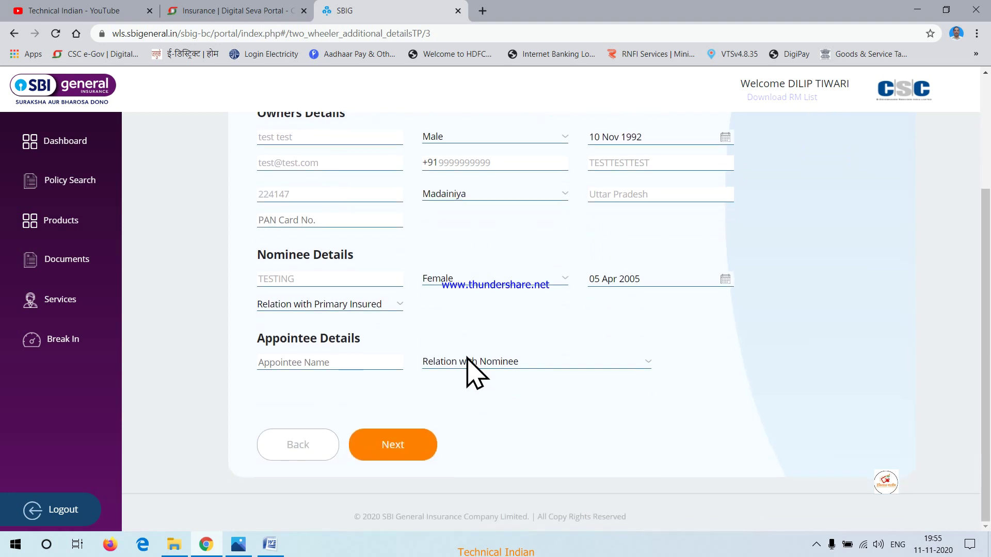
{"action": "left_click", "coordinate": [731, 277]}
{"action": "left_click", "coordinate": [691, 319]}
{"action": "scroll", "coordinate": [702, 253], "scroll_direction": "up", "scroll_amount": 6}
{"action": "left_click", "coordinate": [699, 250]}
{"action": "left_click", "coordinate": [645, 363]}
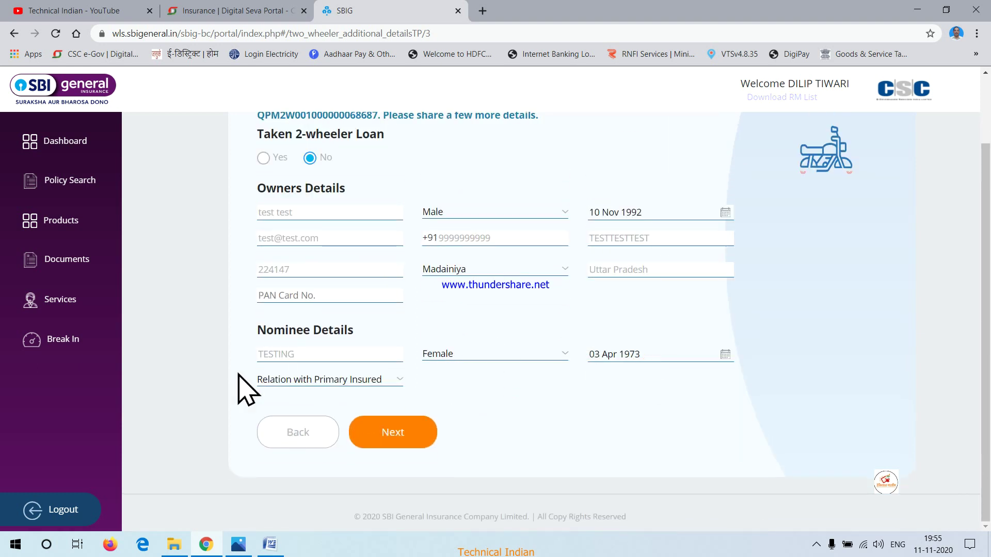
Set the nominee relation to Wife and submit the details
{"action": "left_click", "coordinate": [294, 375]}
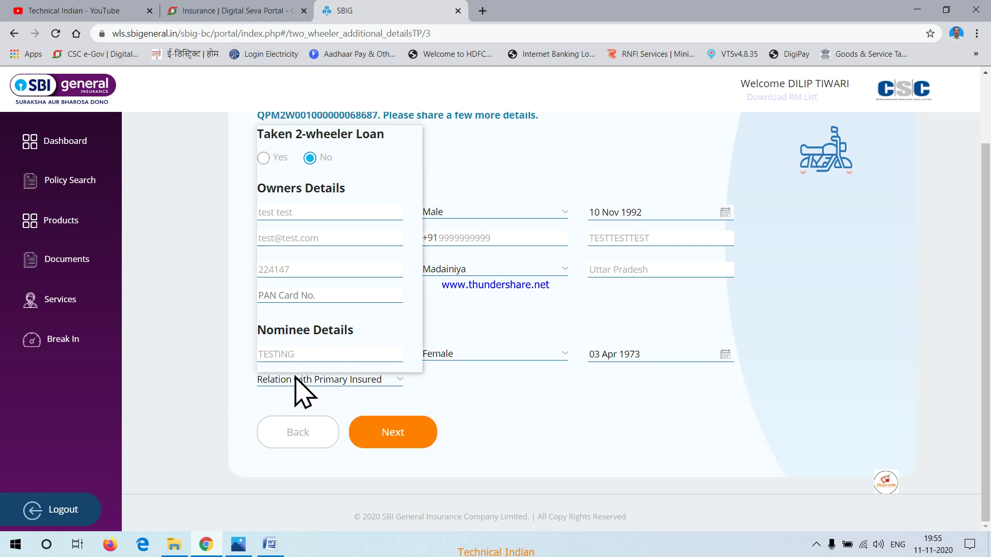
{"action": "left_click", "coordinate": [273, 172]}
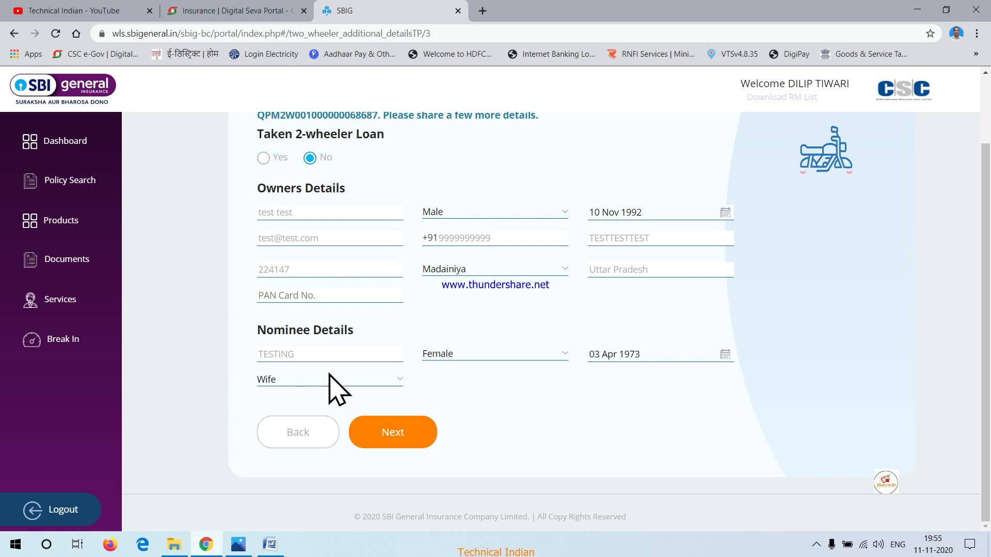
{"action": "left_click", "coordinate": [396, 444]}
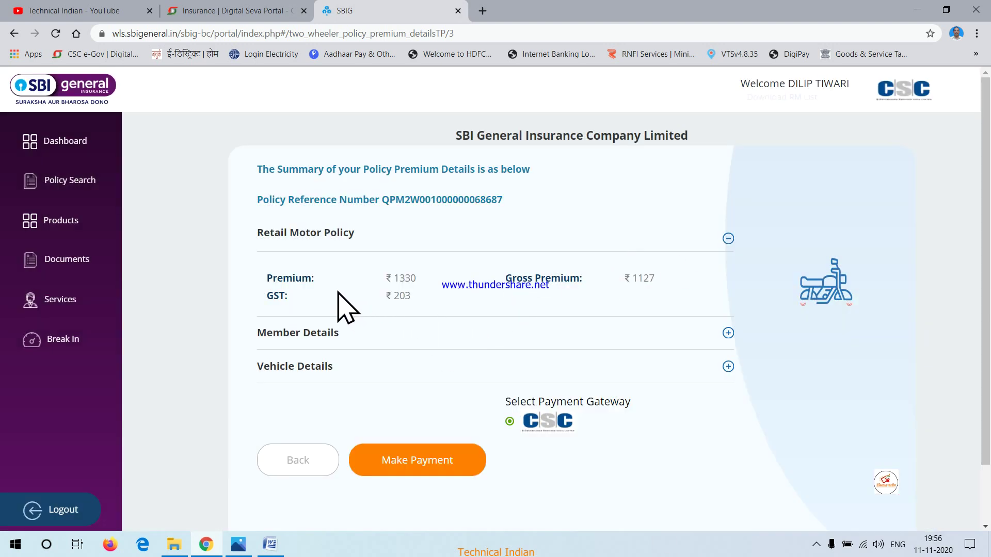
Review the premium ₹1330, GST ₹203 and gross premium ₹1127 on the summary
{"action": "left_click_drag", "start_coordinate": [386, 277], "coordinate": [469, 316]}
{"action": "left_click", "coordinate": [421, 295]}
{"action": "left_click", "coordinate": [480, 317]}
{"action": "left_click_drag", "start_coordinate": [387, 298], "coordinate": [416, 298]}
{"action": "left_click", "coordinate": [584, 290]}
{"action": "left_click_drag", "start_coordinate": [619, 277], "coordinate": [668, 275]}
{"action": "left_click", "coordinate": [660, 290]}
{"action": "left_click_drag", "start_coordinate": [622, 278], "coordinate": [674, 285]}
{"action": "left_click_drag", "start_coordinate": [380, 303], "coordinate": [417, 280]}
{"action": "left_click", "coordinate": [473, 303]}
{"action": "left_click", "coordinate": [481, 308]}
Expand and review the Vehicle and Member Details sections, then collapse them
{"action": "left_click", "coordinate": [332, 365]}
{"action": "scroll", "coordinate": [335, 367], "scroll_direction": "down", "scroll_amount": 3}
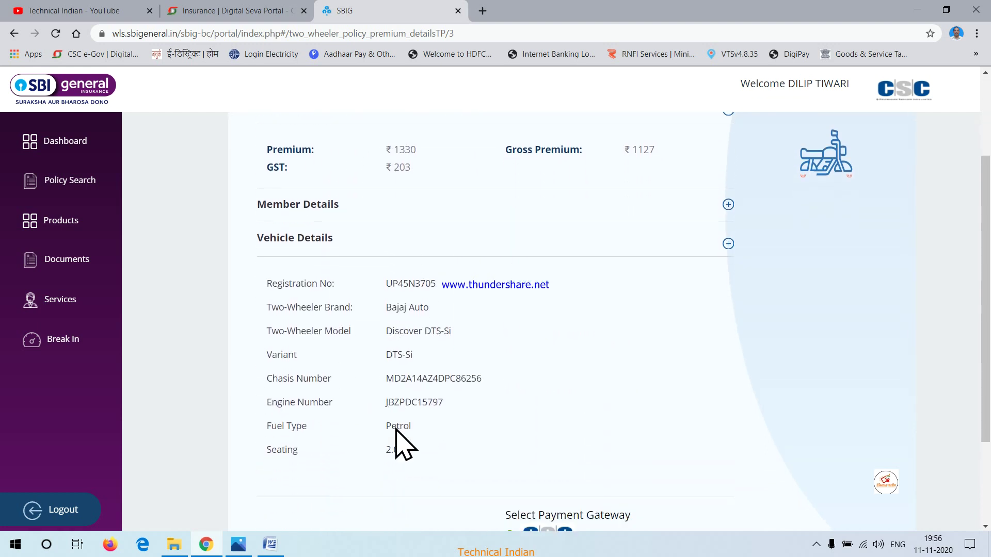
{"action": "scroll", "coordinate": [361, 351], "scroll_direction": "up", "scroll_amount": 2}
{"action": "left_click", "coordinate": [382, 274]}
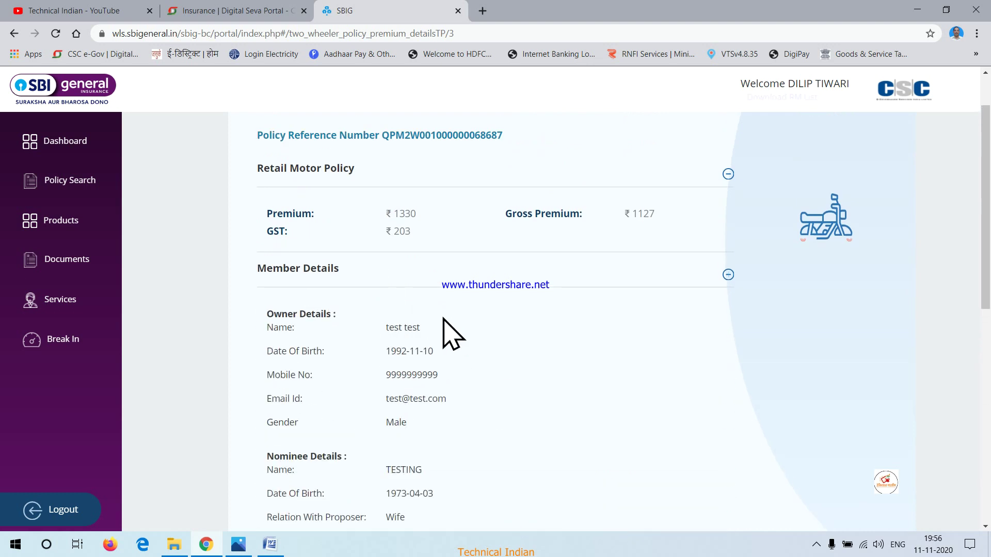
{"action": "scroll", "coordinate": [380, 294], "scroll_direction": "down", "scroll_amount": 5}
{"action": "scroll", "coordinate": [457, 268], "scroll_direction": "down", "scroll_amount": 4}
{"action": "scroll", "coordinate": [458, 288], "scroll_direction": "up", "scroll_amount": 9}
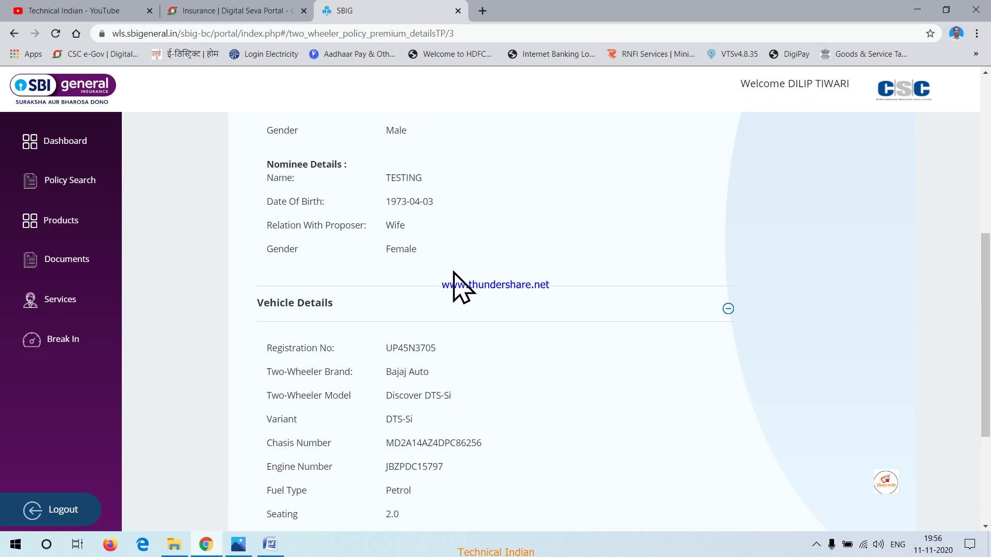
{"action": "scroll", "coordinate": [457, 287], "scroll_direction": "down", "scroll_amount": 8}
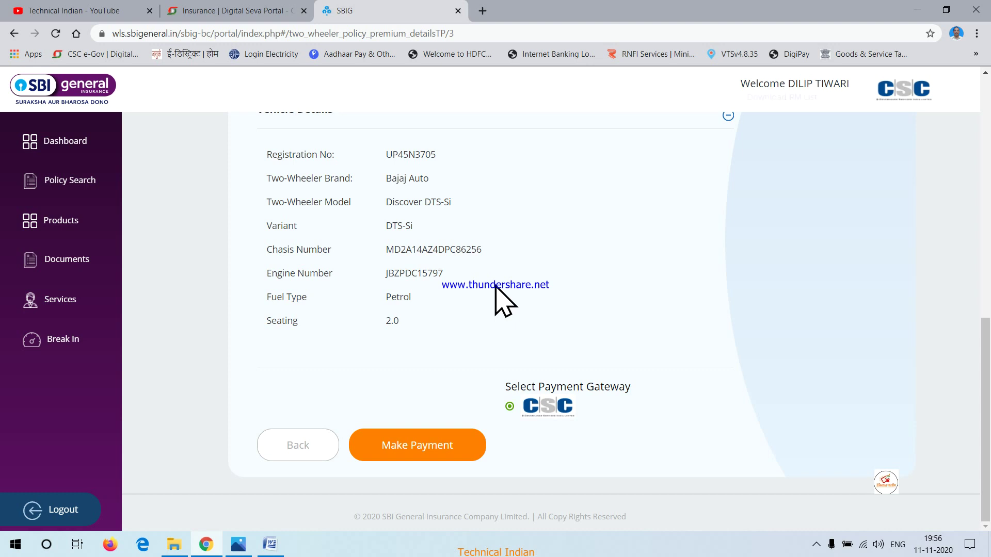
{"action": "scroll", "coordinate": [496, 287], "scroll_direction": "up", "scroll_amount": 10}
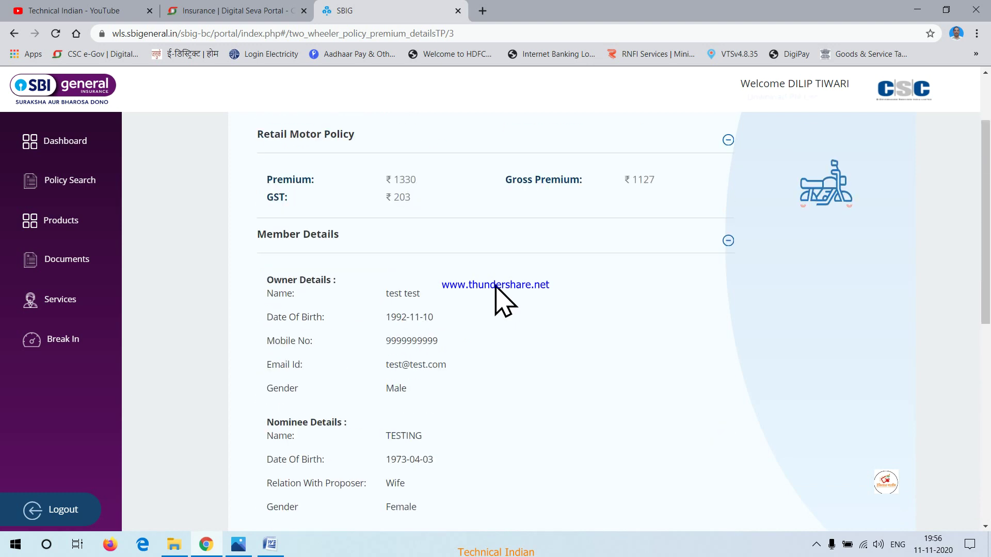
{"action": "left_click", "coordinate": [524, 243]}
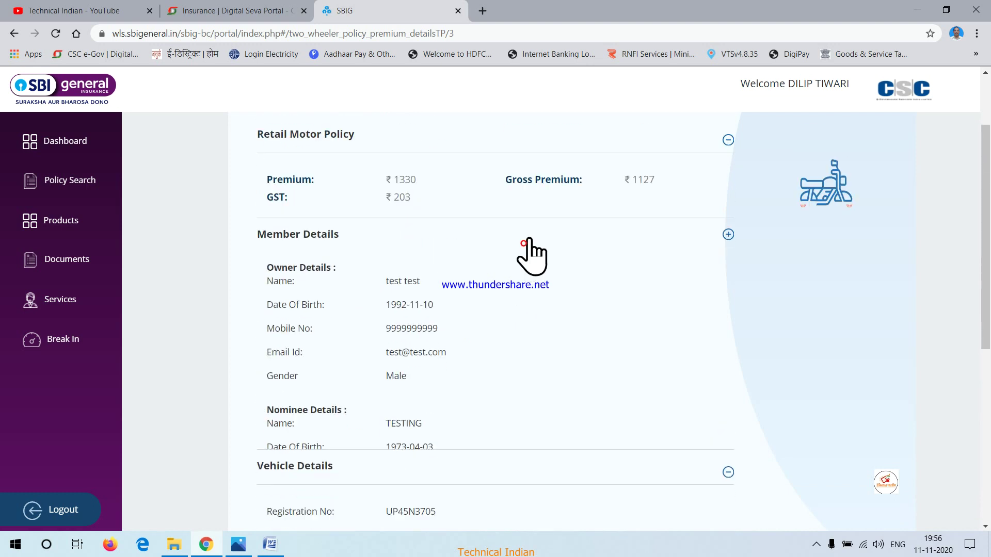
{"action": "scroll", "coordinate": [547, 265], "scroll_direction": "up", "scroll_amount": 2}
{"action": "left_click", "coordinate": [510, 231]}
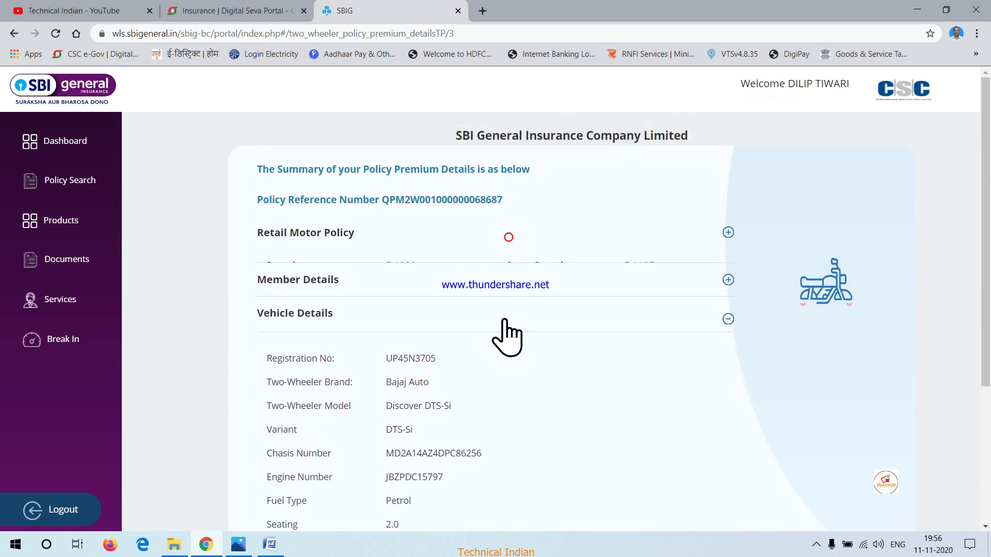
{"action": "left_click", "coordinate": [494, 305]}
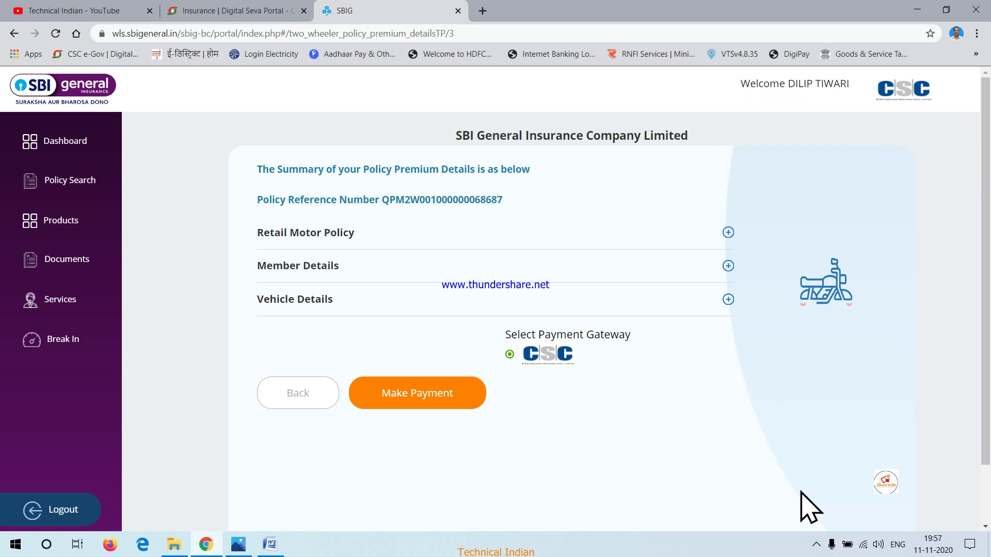
{"action": "left_click", "coordinate": [816, 542]}
{"action": "left_click", "coordinate": [815, 518]}
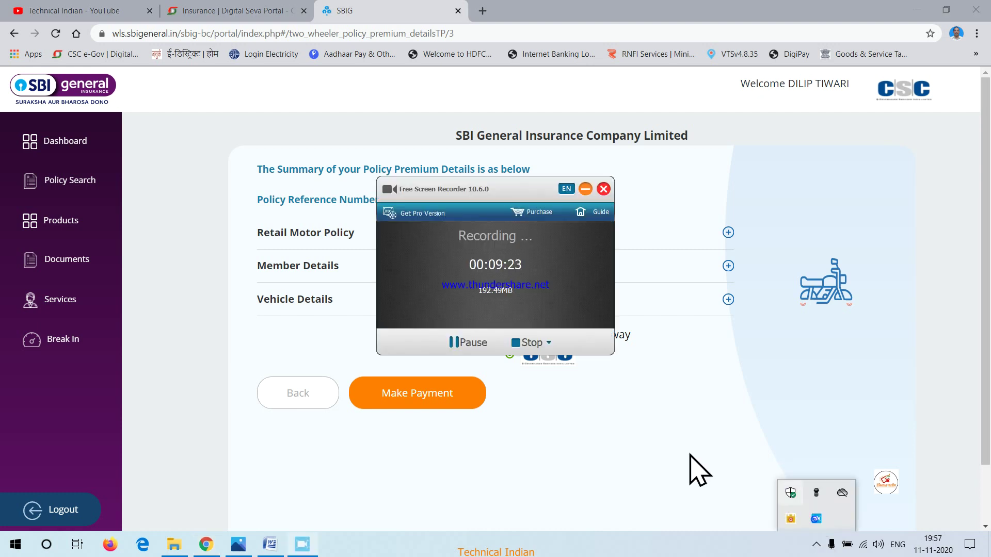